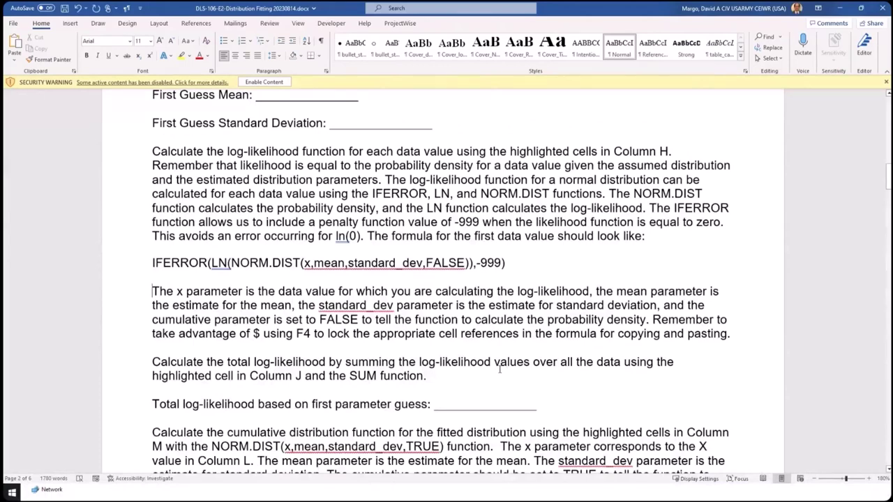
Step: Examine the IFERROR(LN(NORM.DIST(x,mean,standard_dev,FALSE)),-999) formula in the instructions, highlighting the whole expression and its LN function
drag(152, 262, 529, 262)
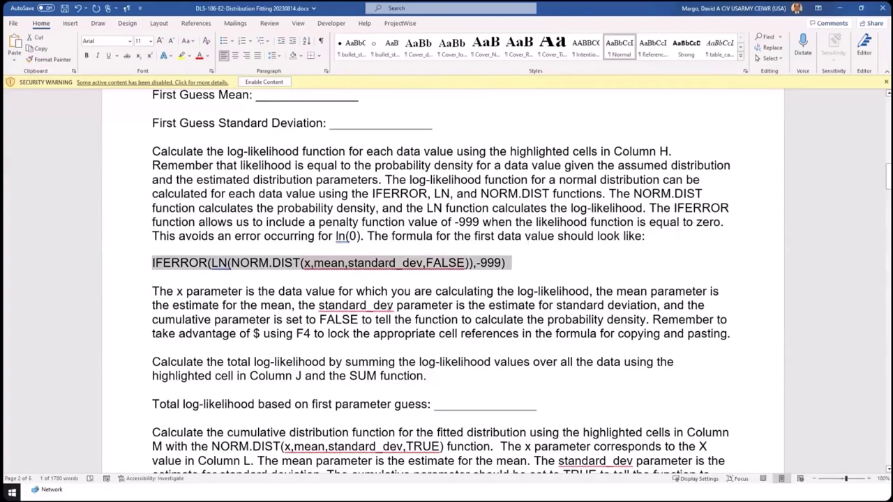
double_click(219, 263)
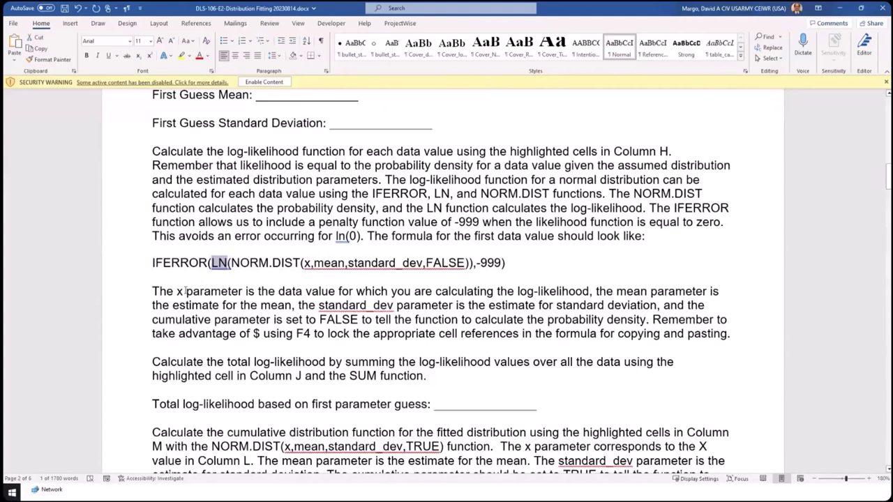
drag(154, 263, 519, 259)
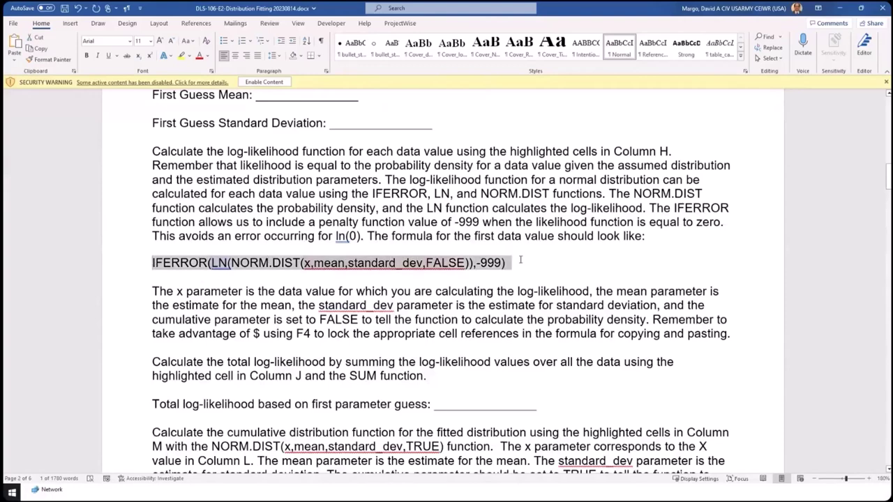
double_click(220, 263)
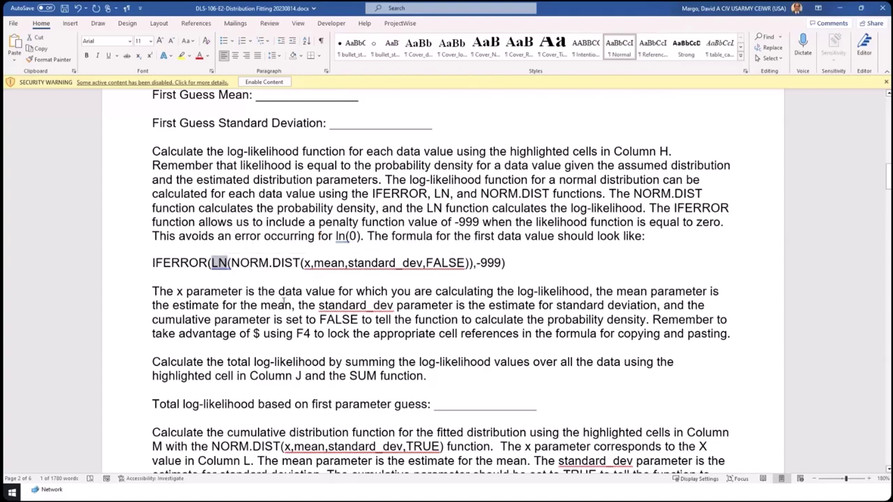
click(275, 291)
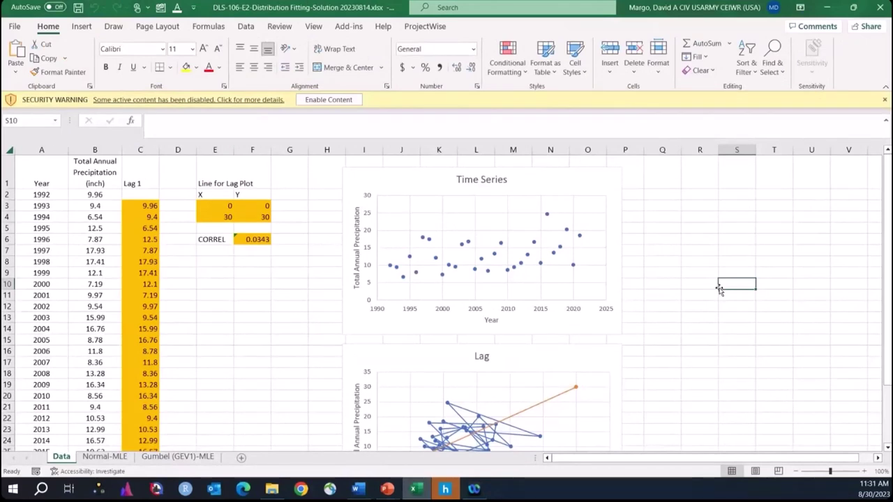
click(726, 251)
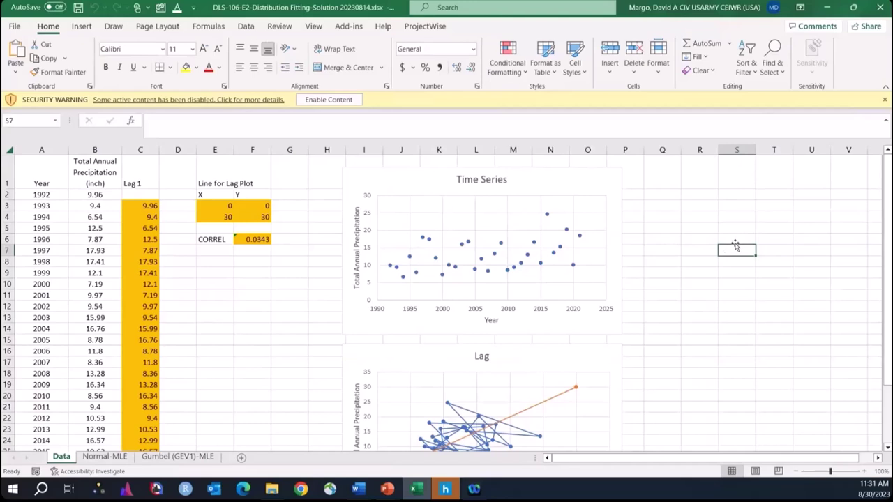
click(697, 229)
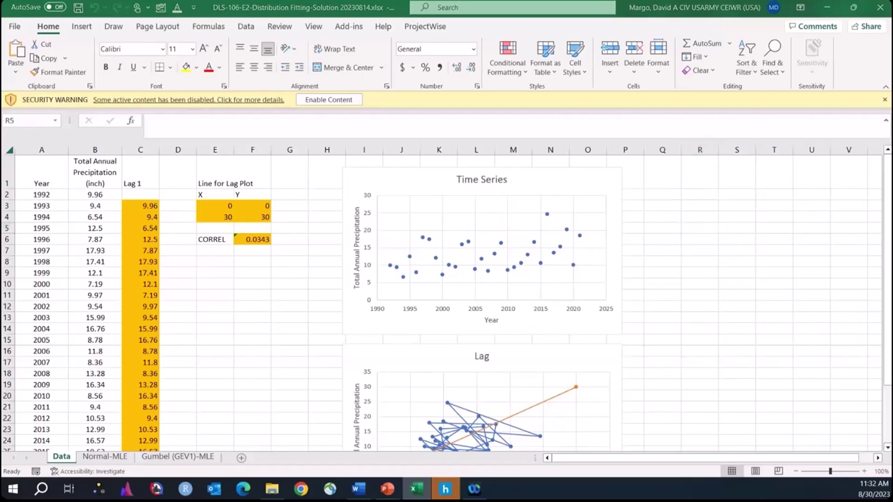
key(alt+Tab)
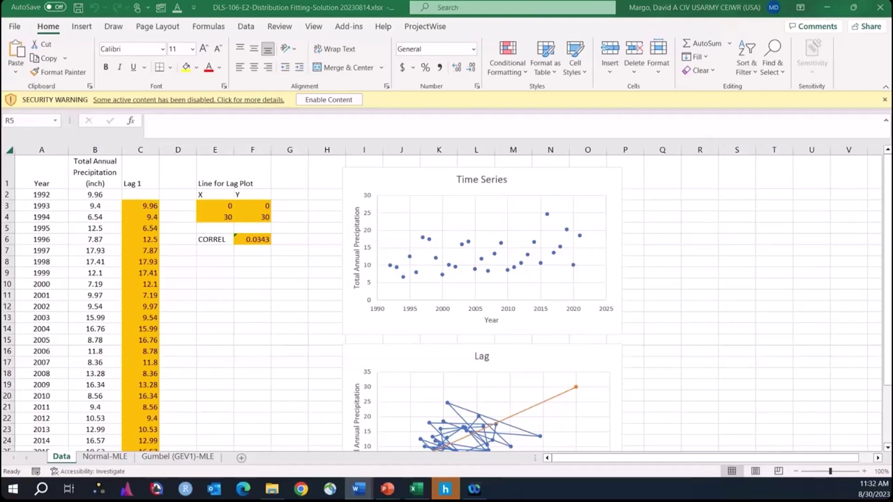
Step: Inspect the source range of the Time Series chart and the annual precipitation values in B2:B31
click(362, 186)
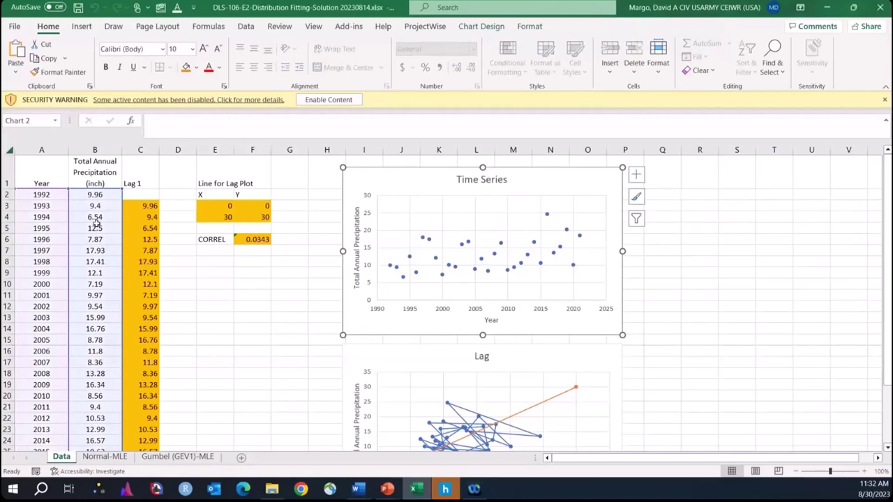
click(774, 220)
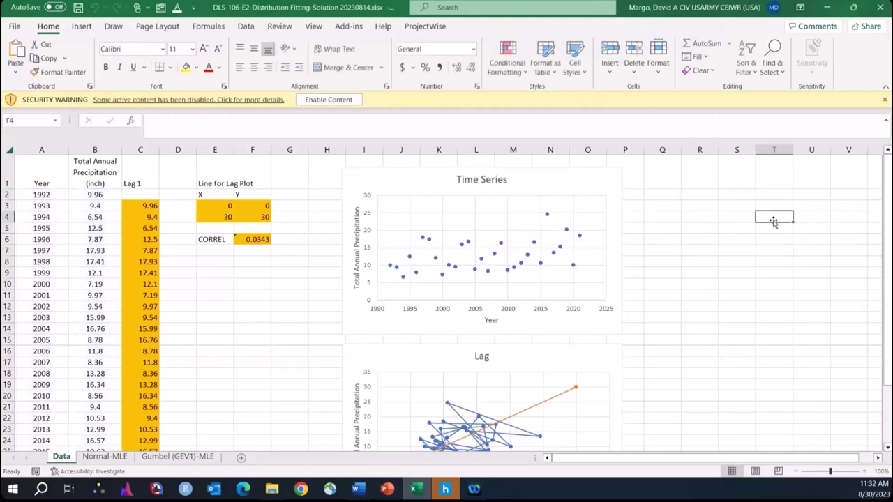
scroll(773, 219, down, 1)
scroll(773, 218, up, 1)
click(684, 225)
click(666, 232)
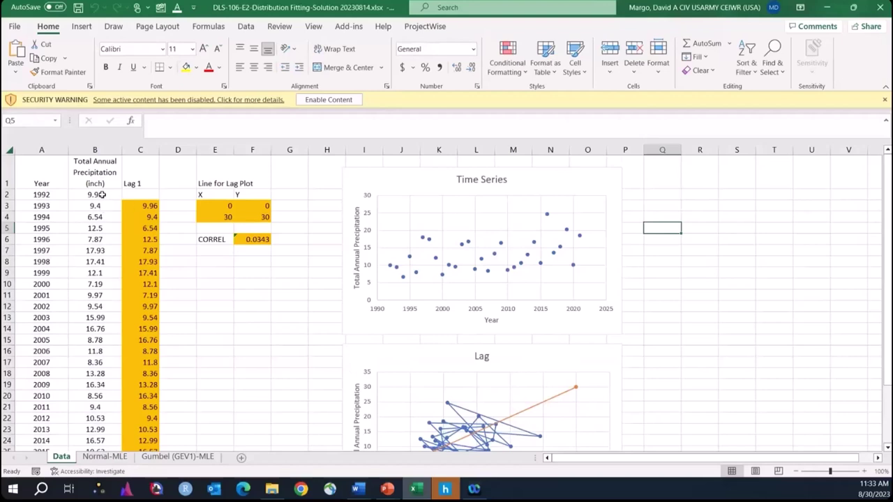
drag(95, 195, 92, 429)
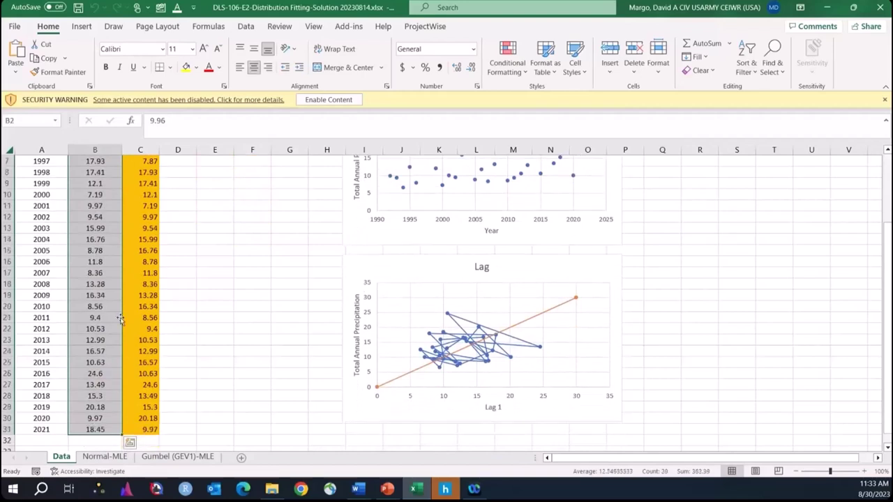
scroll(94, 314, up, 2)
click(95, 194)
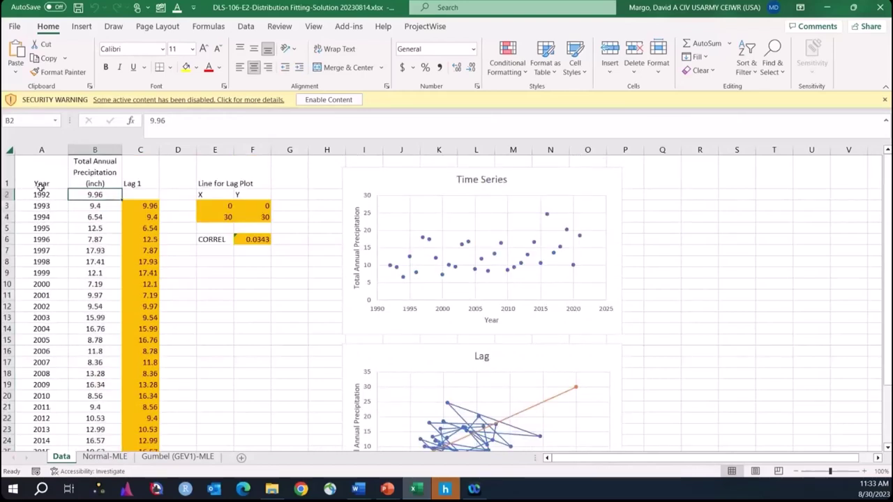
Step: Inspect the Lag 1 formula in C3 and the data series plotted in the Lag chart
click(141, 206)
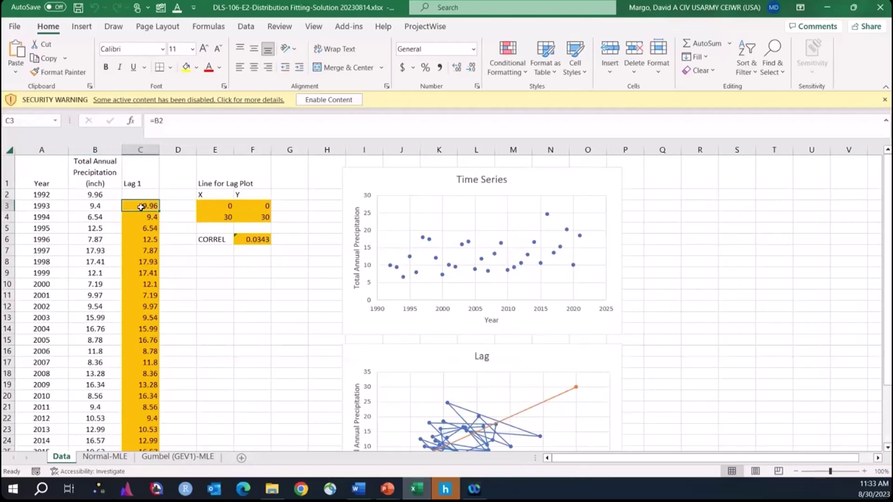
click(380, 362)
scroll(700, 343, down, 1)
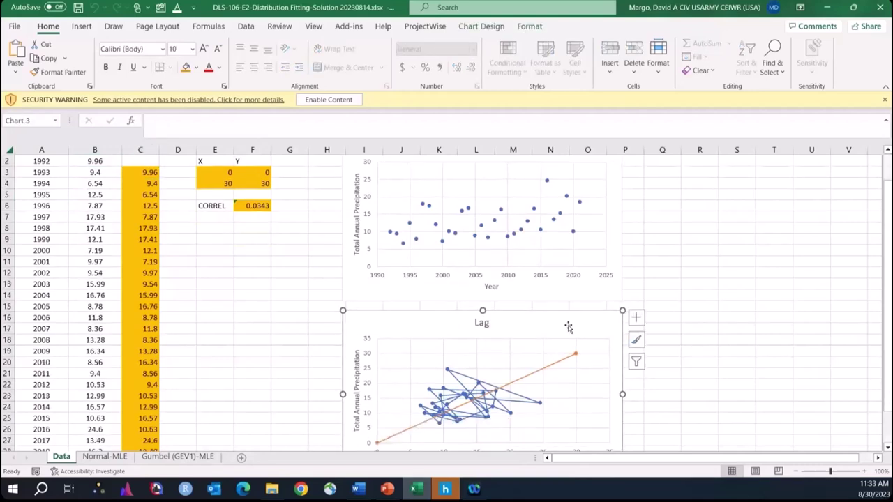
click(464, 376)
scroll(718, 328, up, 1)
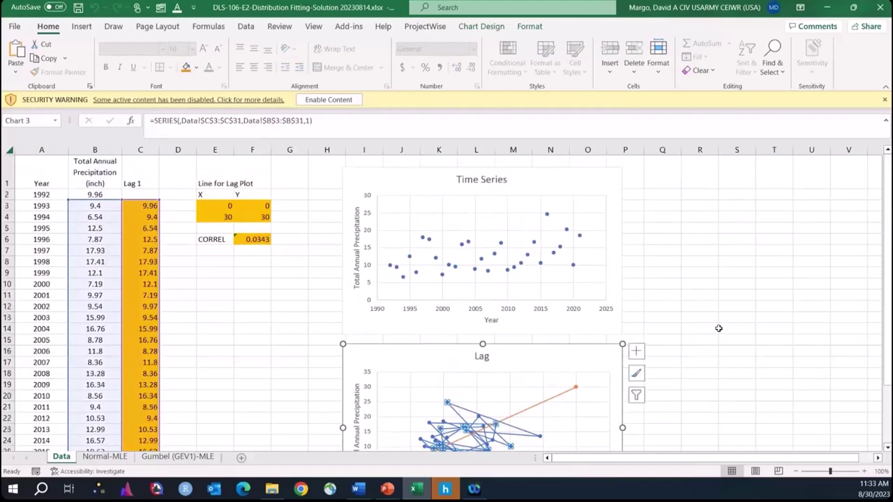
click(736, 287)
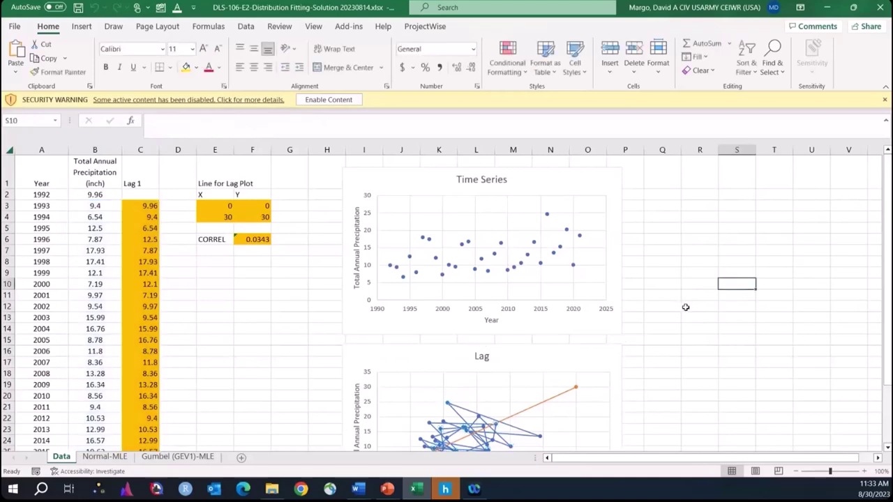
Step: Examine the Line for Lag Plot coordinates in E3:F4 and compare them with the Lag chart
scroll(685, 308, down, 1)
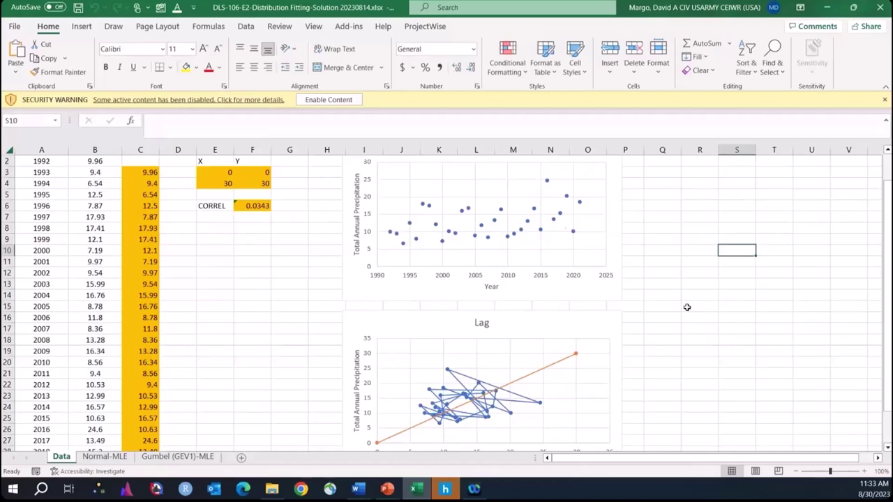
scroll(686, 307, up, 1)
drag(218, 207, 253, 216)
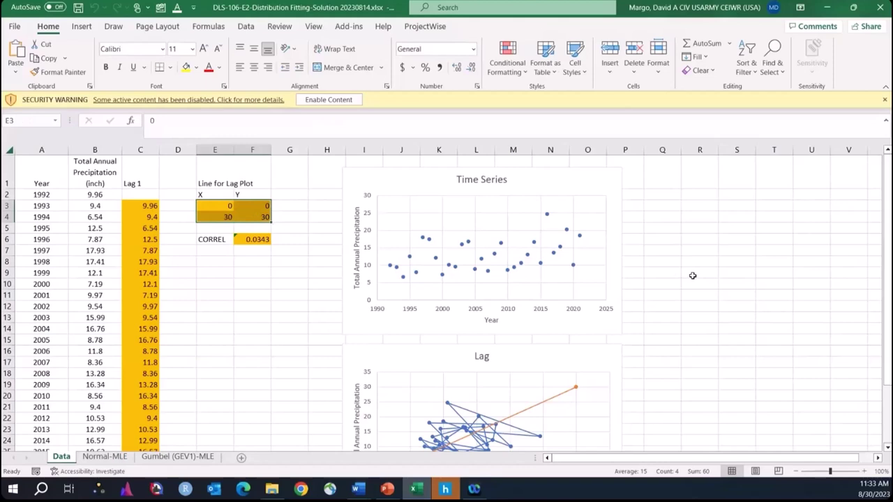
click(692, 275)
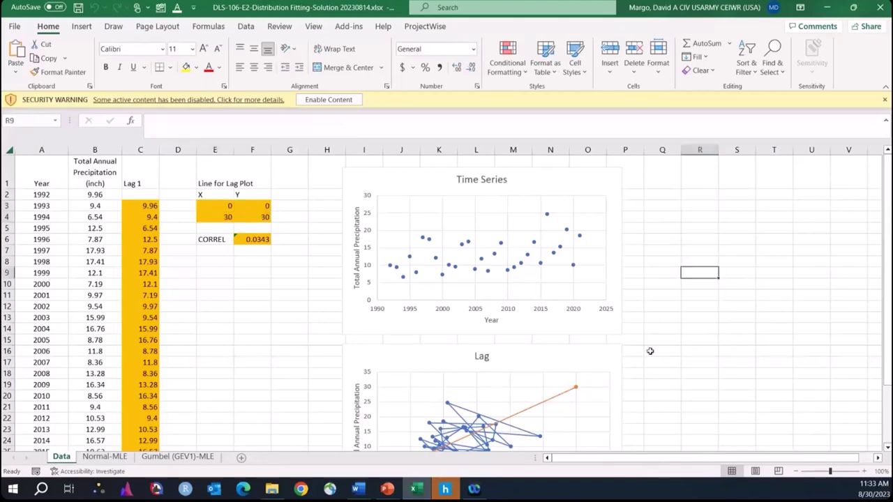
scroll(648, 351, down, 2)
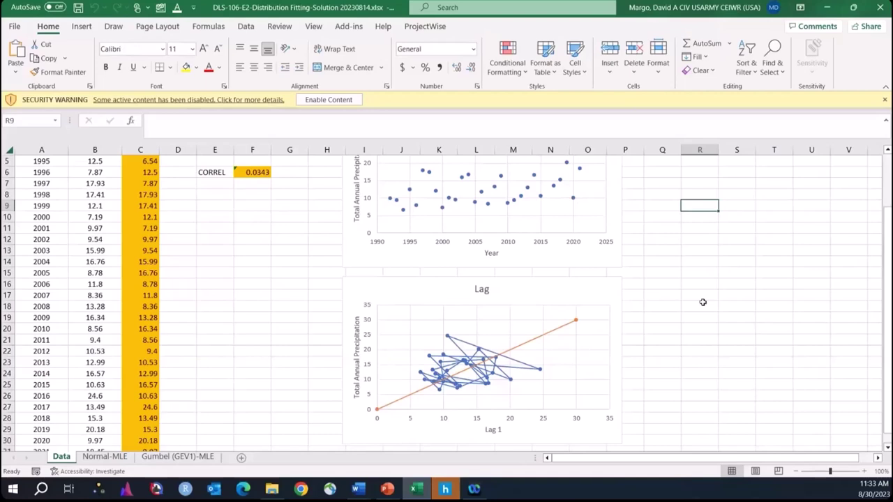
scroll(702, 302, up, 1)
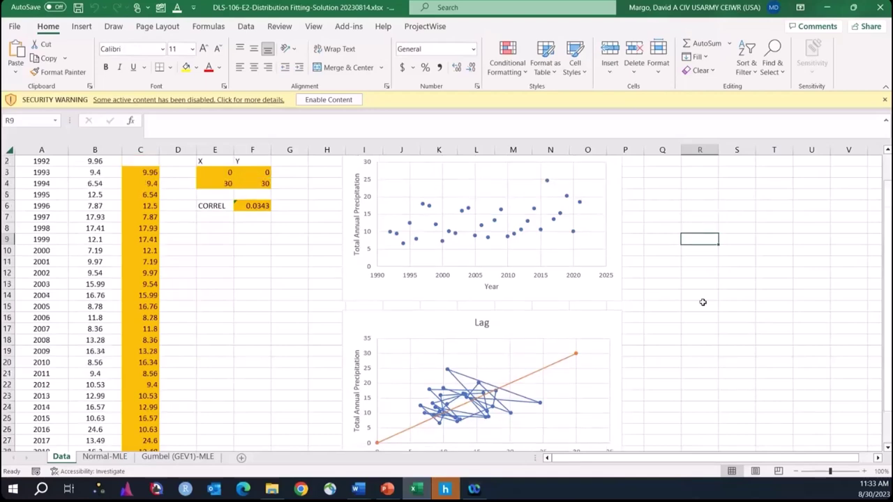
scroll(702, 302, down, 1)
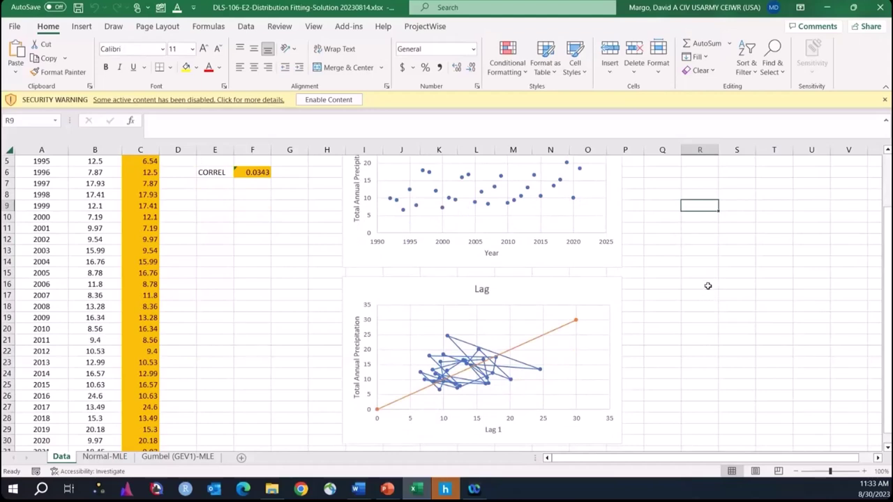
click(707, 286)
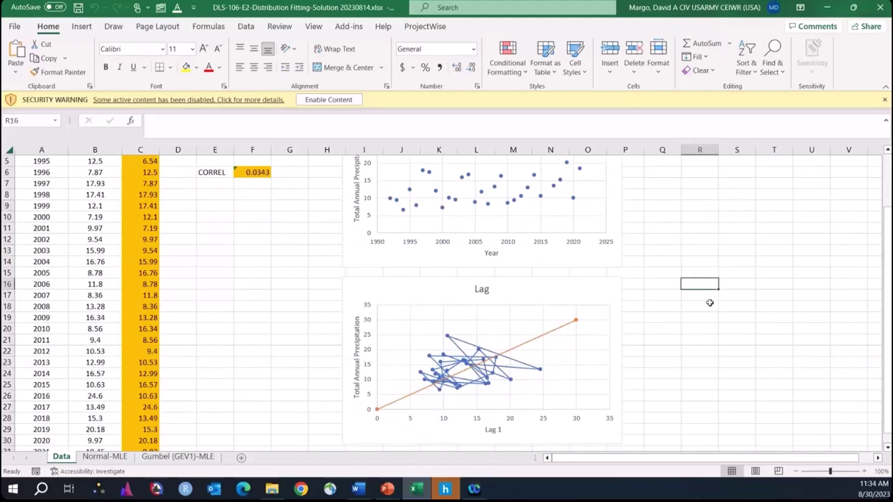
click(709, 303)
scroll(710, 303, up, 2)
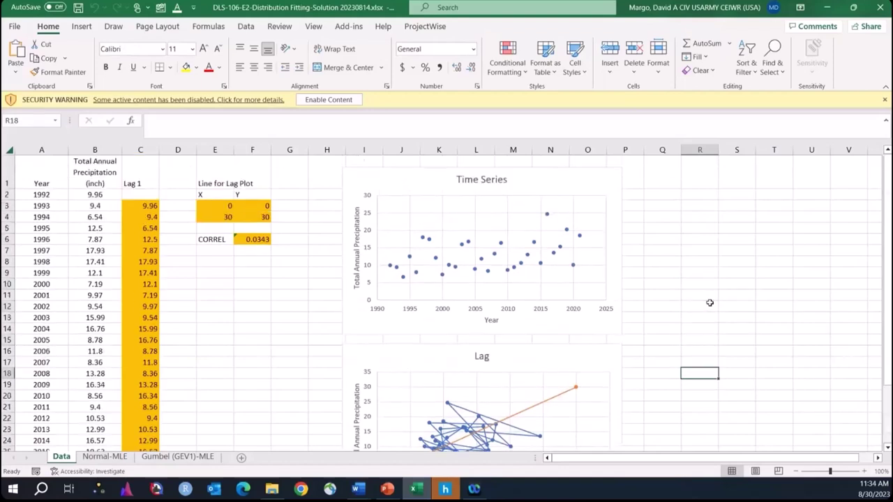
Step: Inspect the CORREL formula in F6 without changing it
click(250, 239)
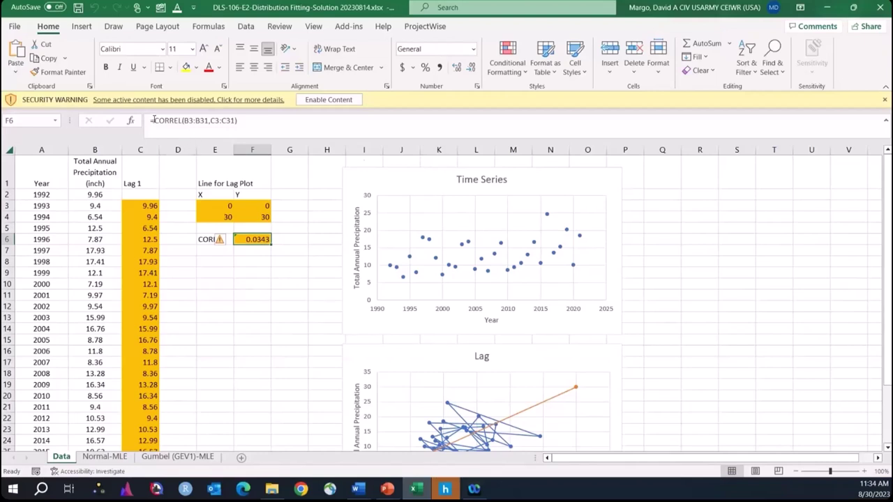
double_click(177, 120)
click(181, 121)
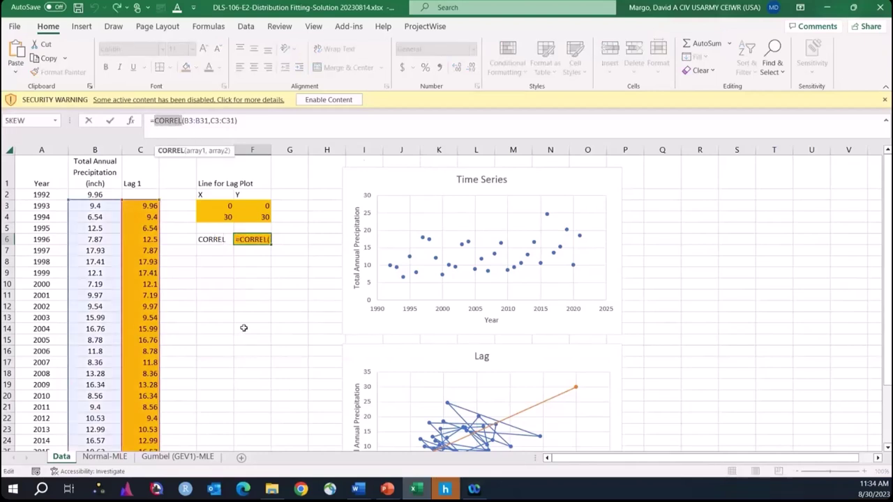
key(Return)
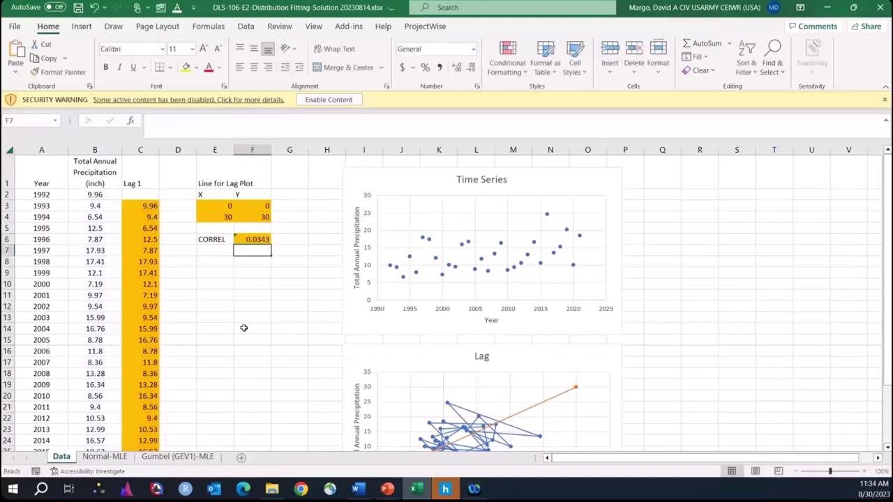
click(267, 236)
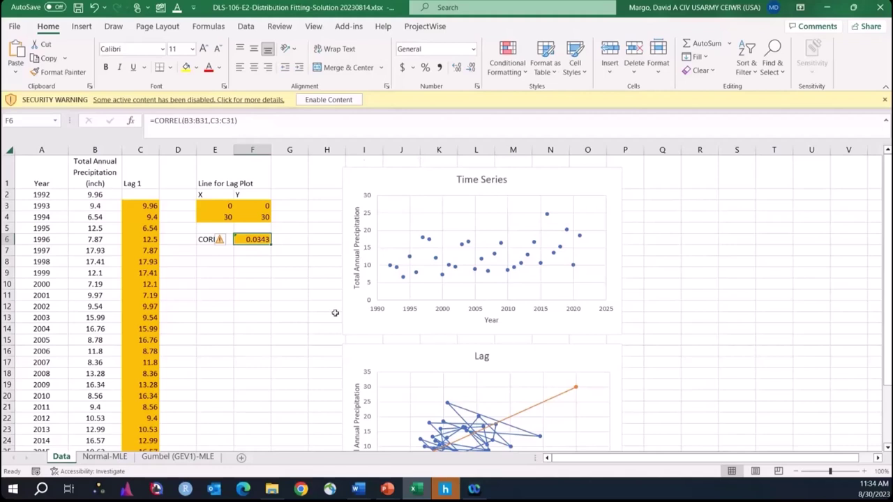
click(750, 293)
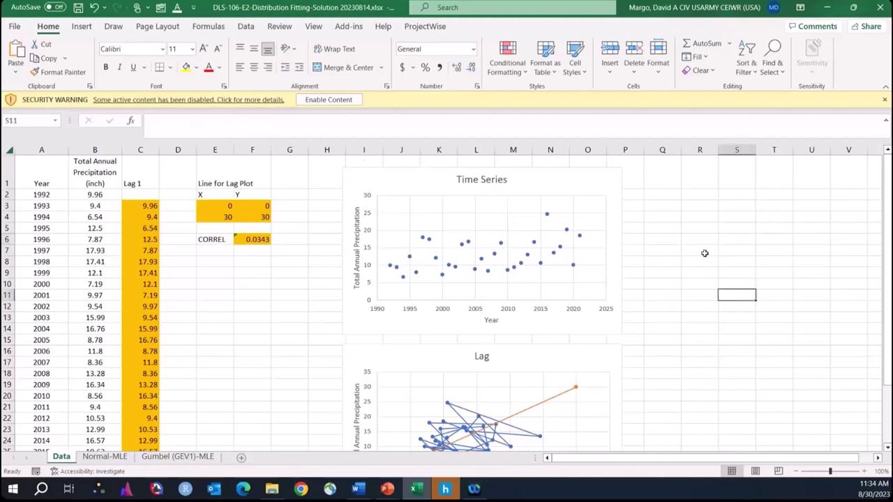
Step: Connect the Time Series chart's data points with a solid line
scroll(704, 253, down, 1)
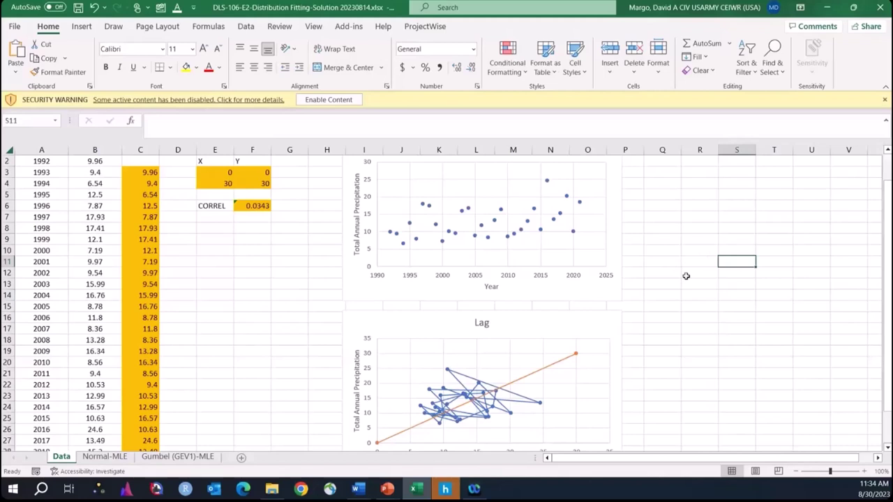
scroll(686, 276, up, 1)
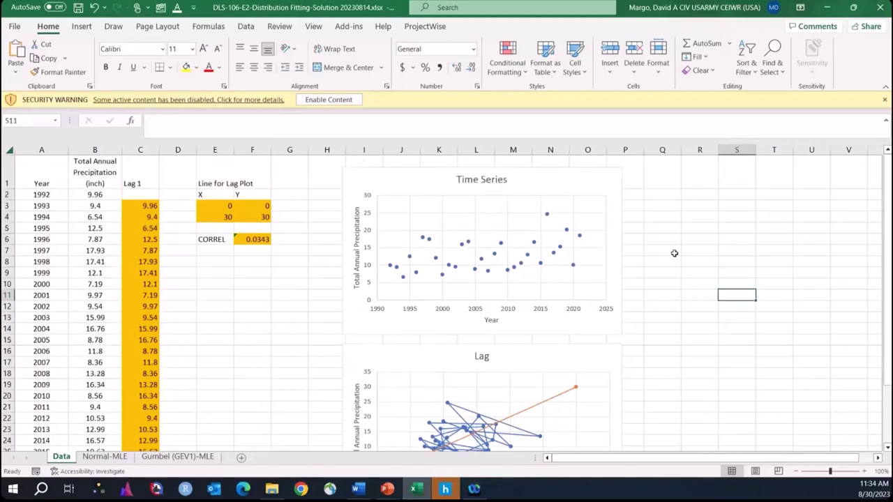
mouse_move(507, 273)
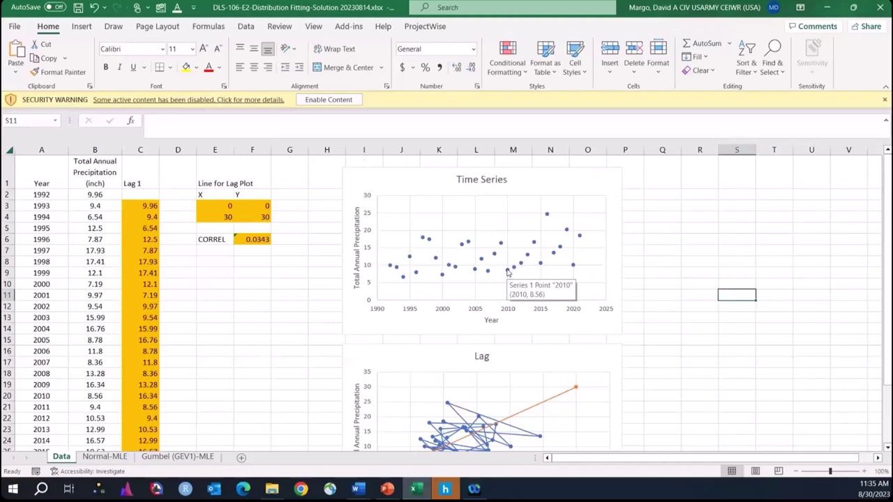
click(507, 273)
right_click(507, 272)
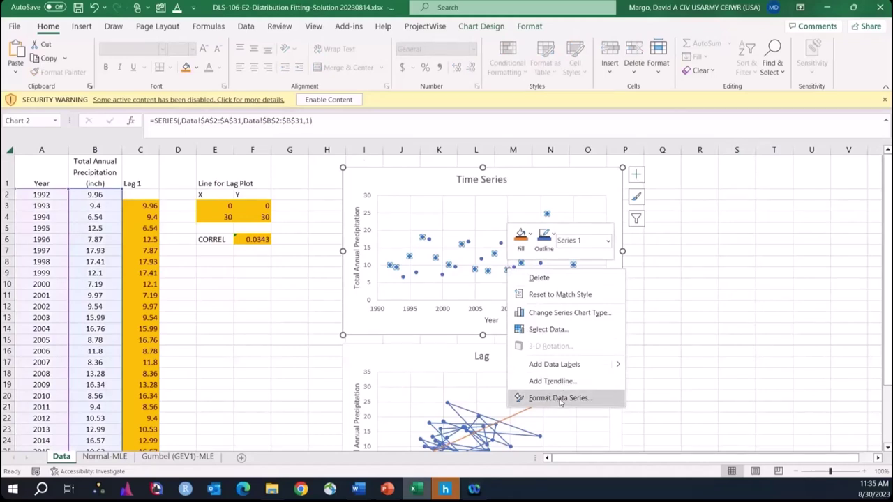
click(677, 311)
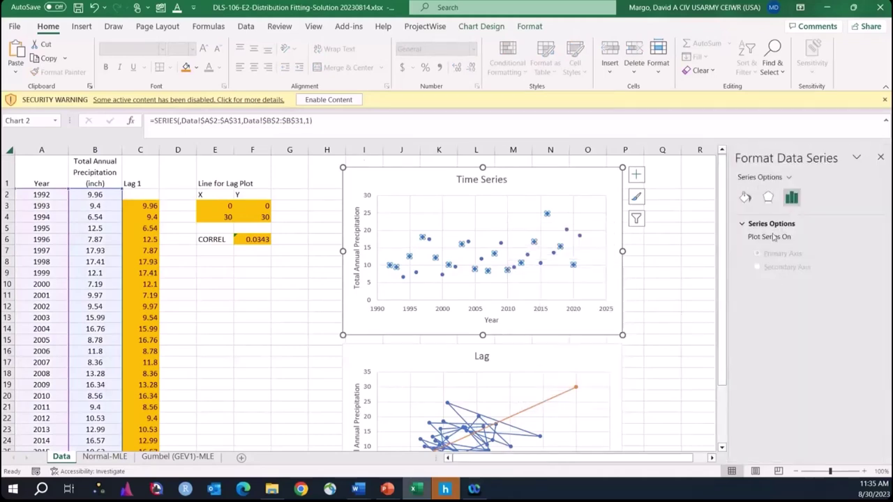
click(745, 198)
click(771, 271)
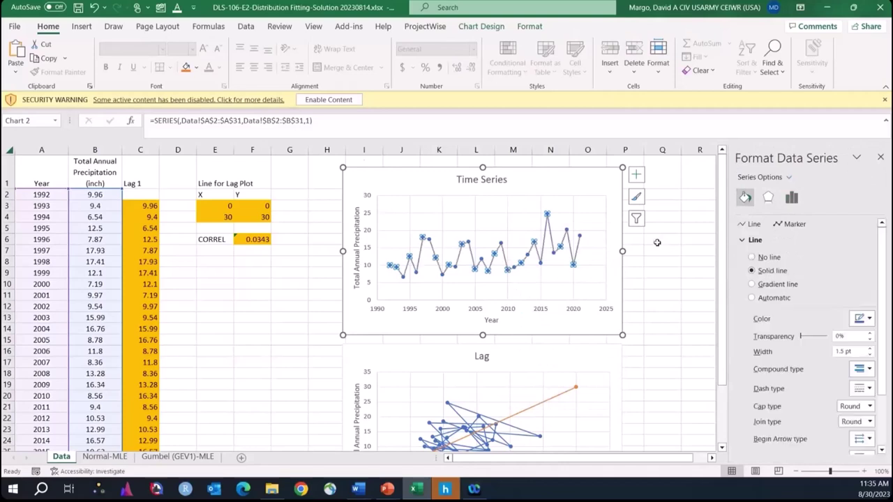
click(669, 273)
Step: Narrow the Lag chart so its far edge falls within column N, keeping its height
scroll(670, 279, down, 1)
scroll(670, 280, down, 1)
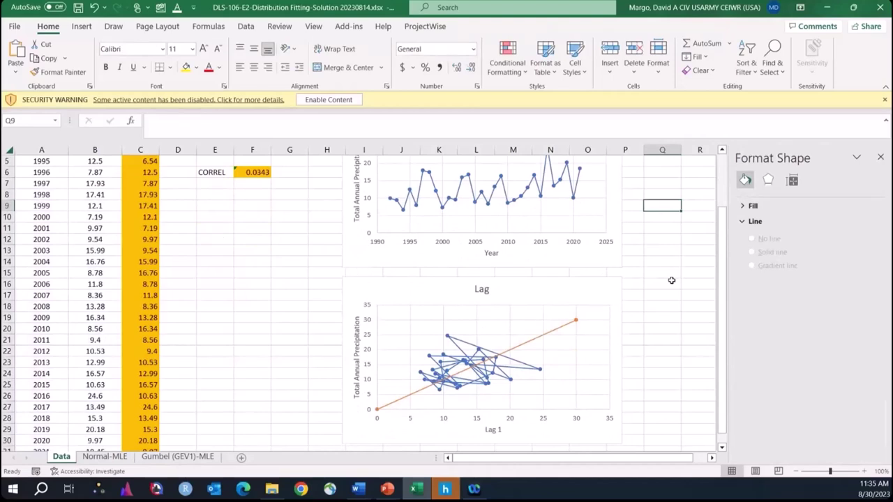
click(615, 326)
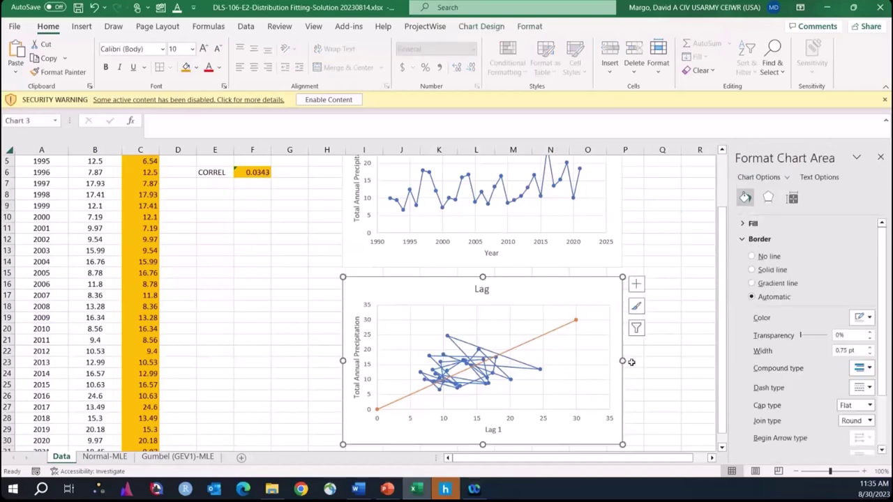
click(677, 346)
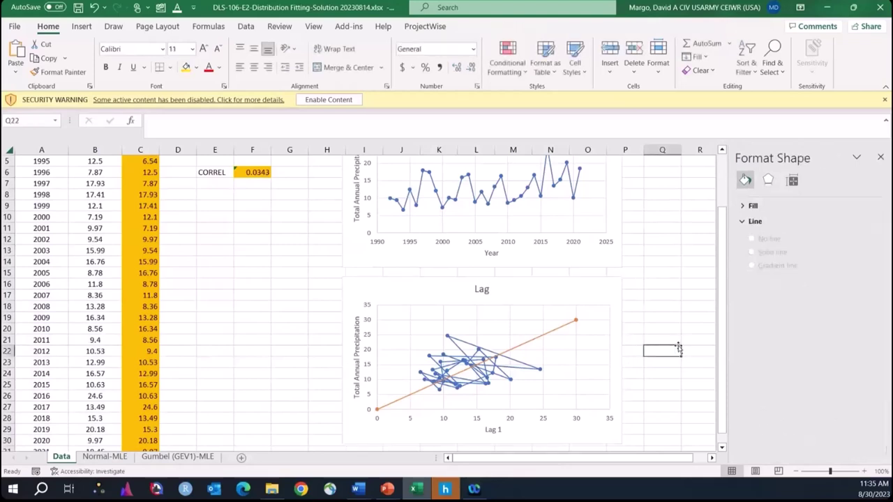
click(617, 346)
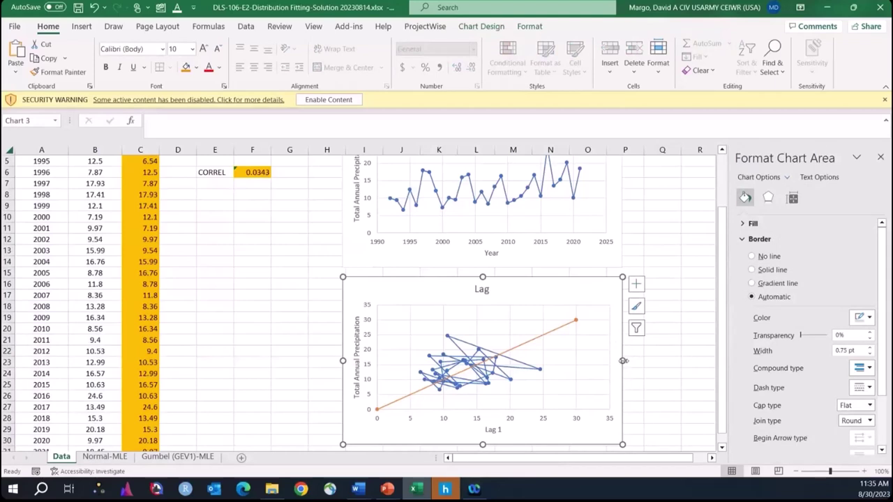
drag(623, 361, 556, 366)
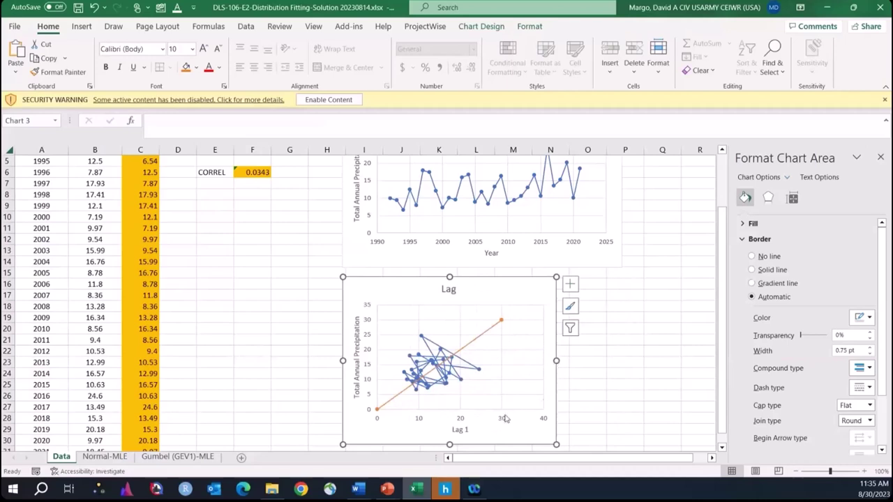
Step: Set the maximum bound of the Lag chart's horizontal axis to 35
right_click(506, 419)
click(546, 406)
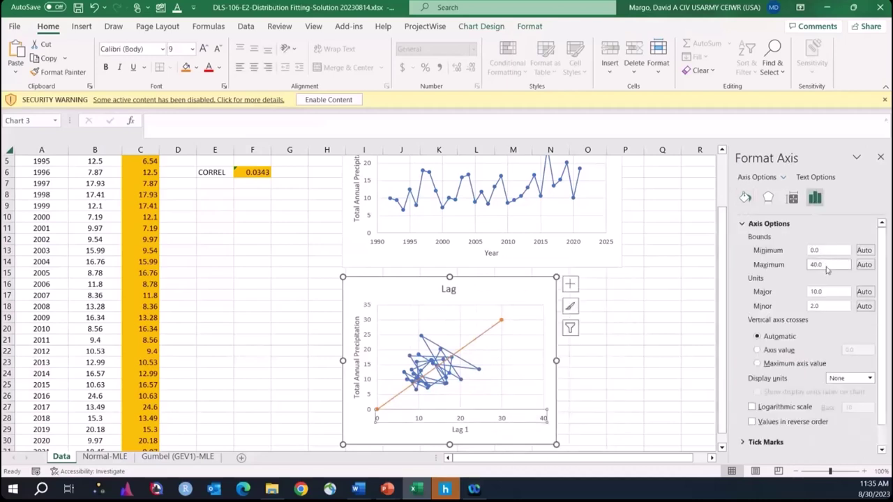
double_click(828, 264)
text(35)
key(Return)
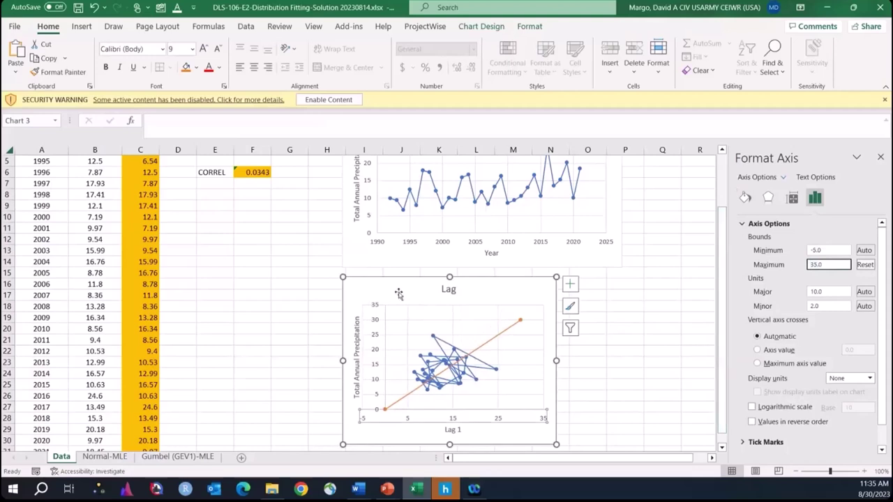
click(592, 344)
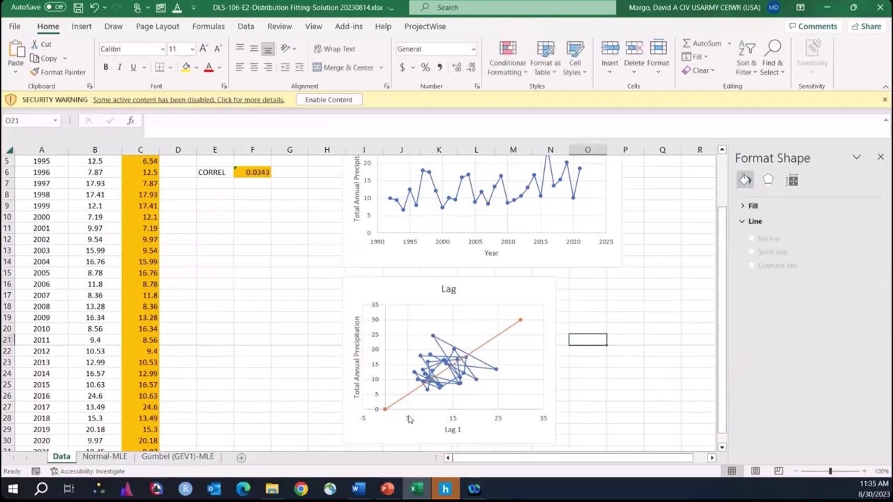
Step: Set the minimum bound of the Lag chart's horizontal axis to 0
right_click(408, 418)
key(Escape)
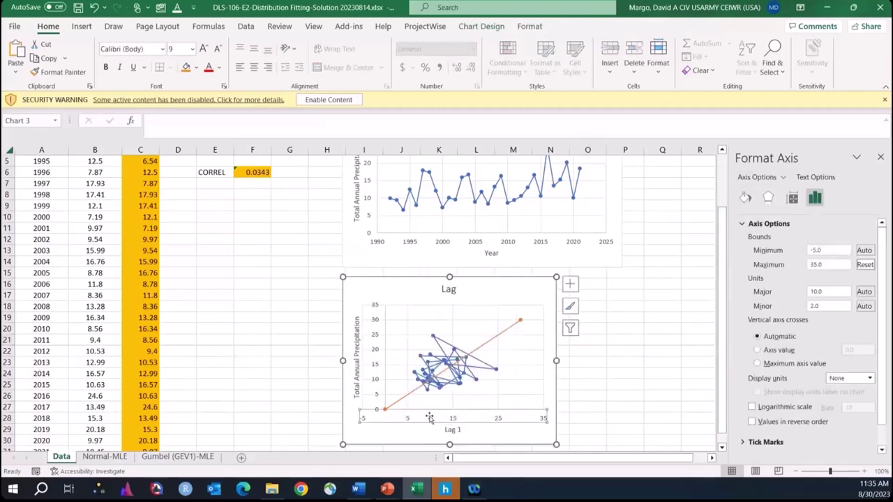
right_click(410, 418)
click(431, 411)
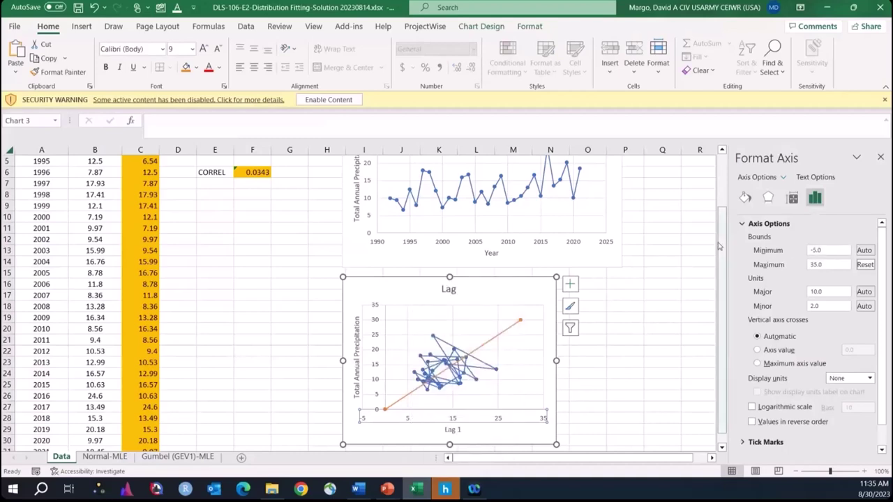
click(827, 249)
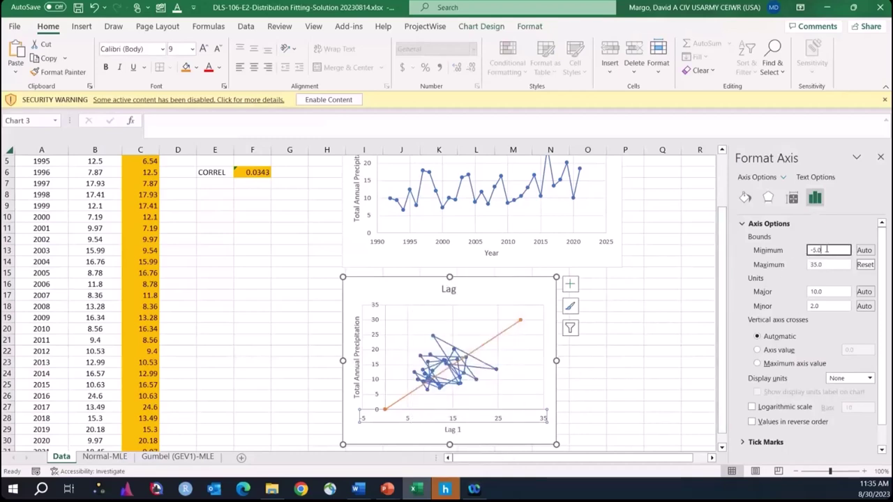
drag(827, 249, 662, 212)
drag(831, 250, 765, 244)
text(0)
key(Return)
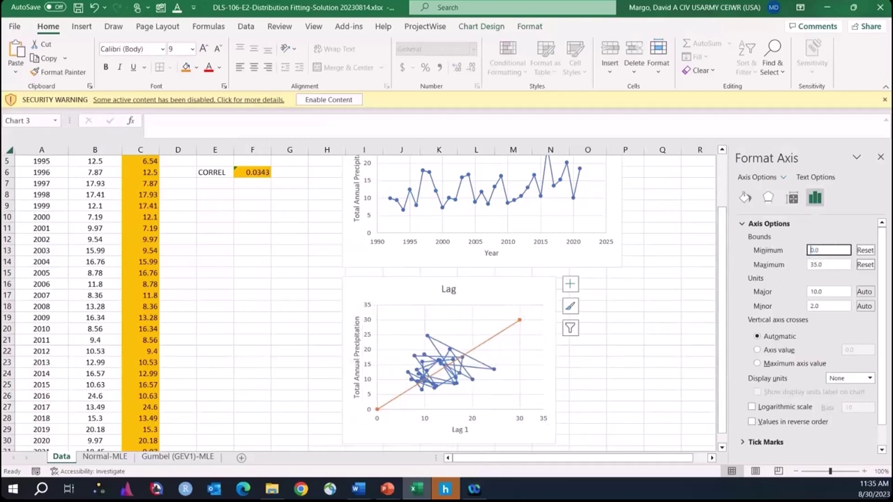
Step: Fix the Lag chart's vertical axis bounds at a minimum of 0 and a maximum of 35
right_click(368, 318)
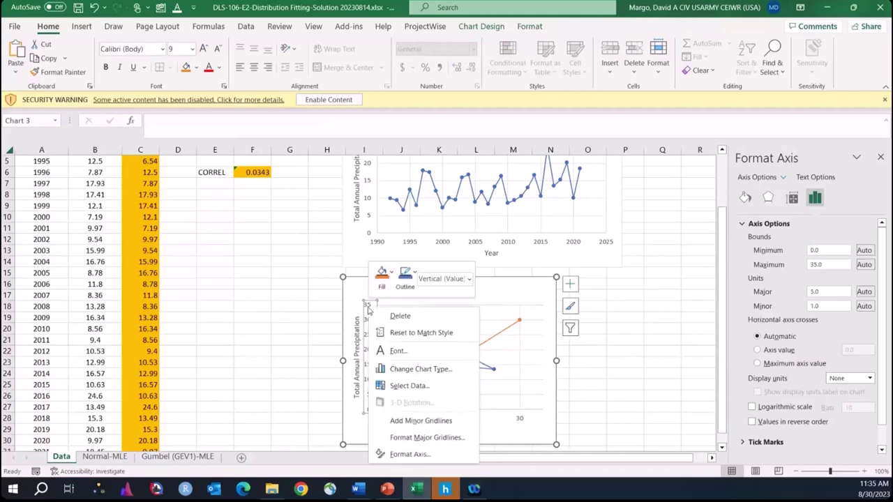
click(414, 454)
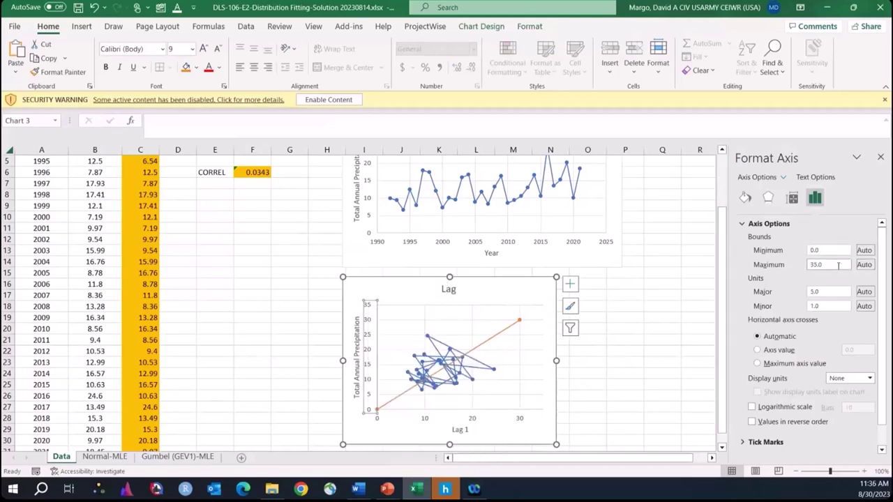
drag(839, 265, 823, 249)
double_click(823, 249)
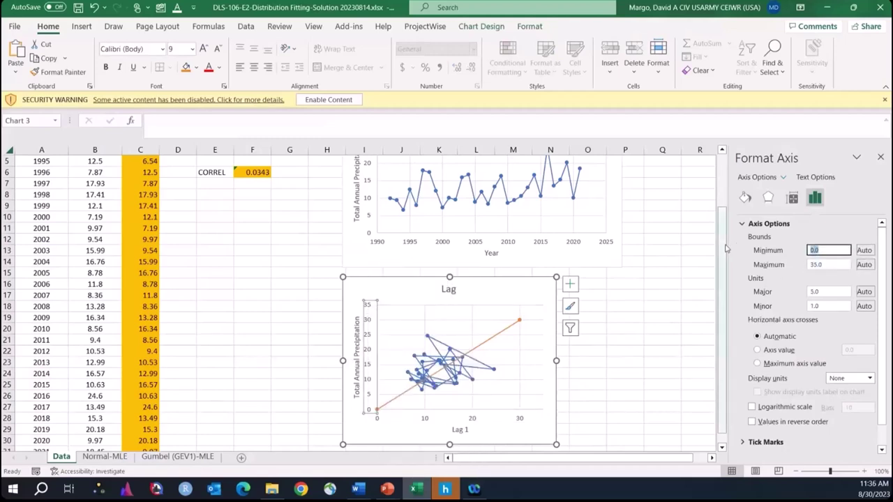
text(0)
key(Tab)
key(Tab)
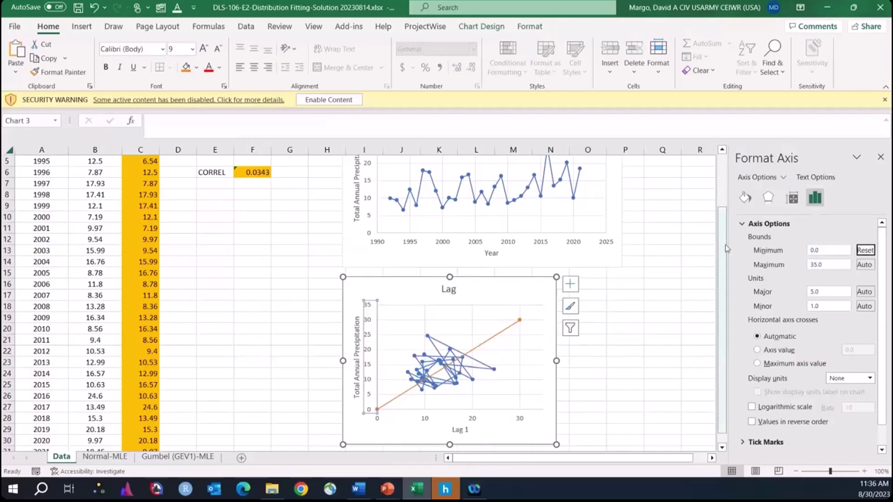
text(35)
key(Return)
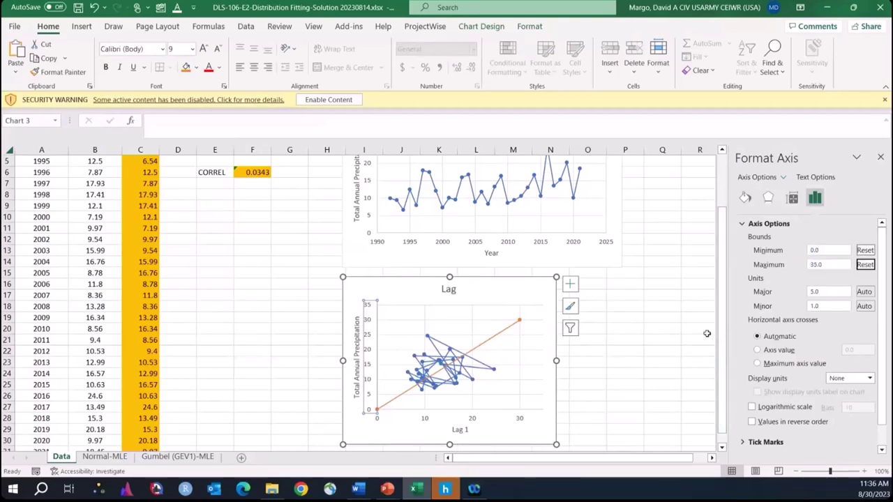
click(624, 316)
Step: Set the major unit of the Lag chart's horizontal axis to 5
click(538, 397)
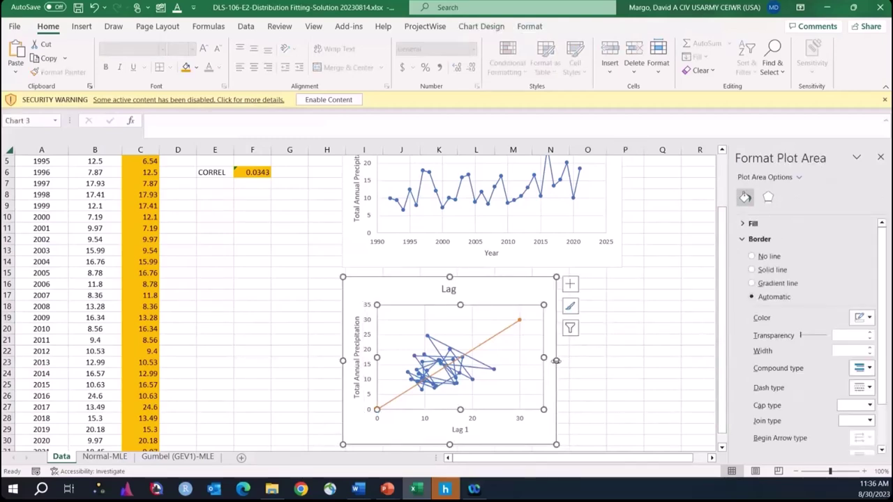
right_click(523, 421)
click(558, 409)
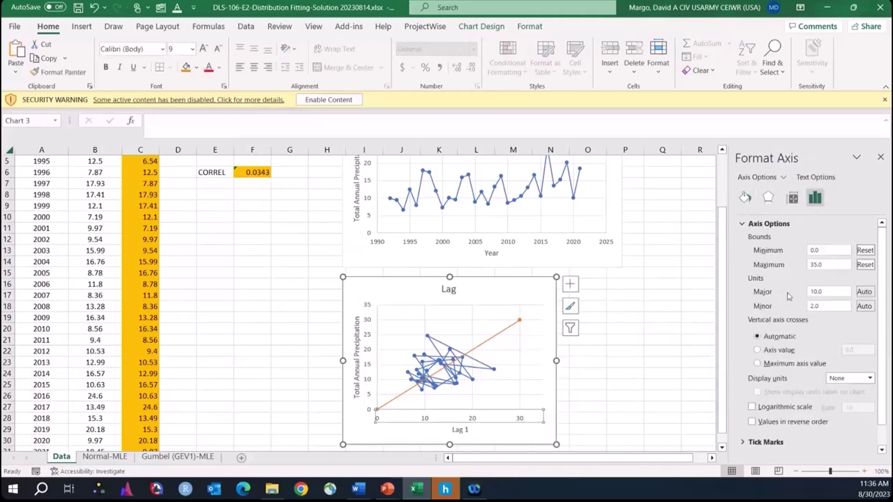
click(832, 294)
text(5)
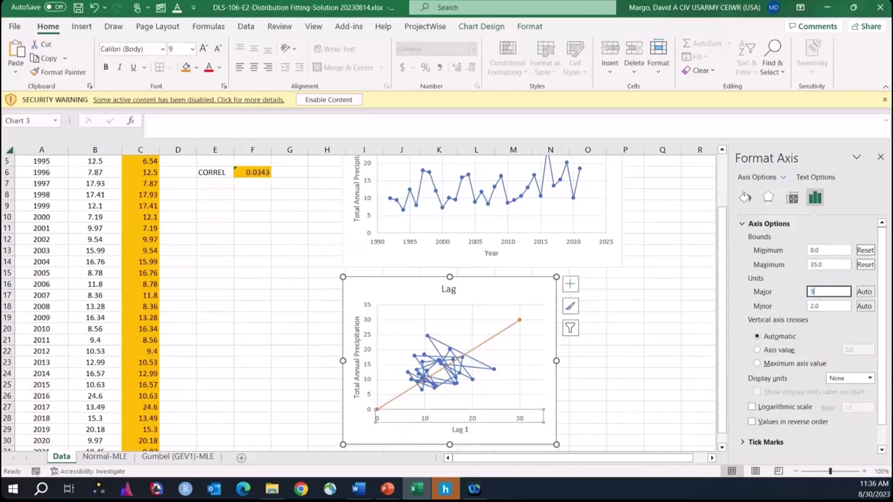
key(Return)
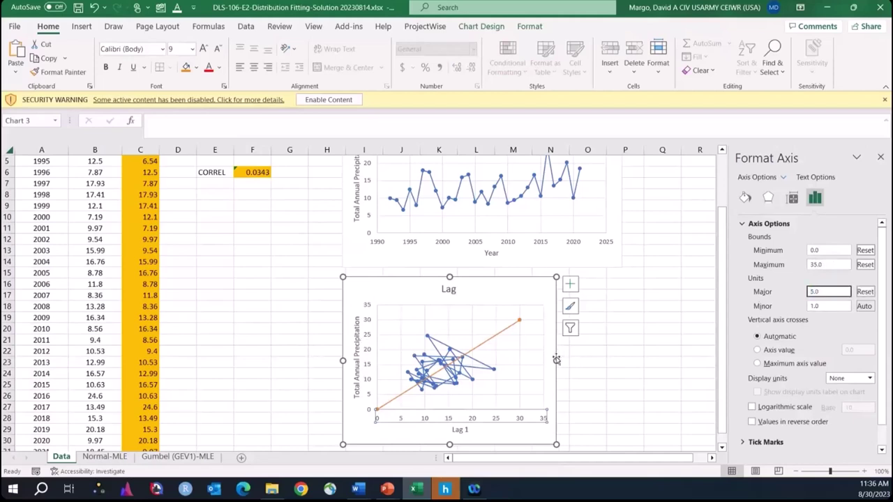
Step: Narrow the Lag chart slightly and reduce the width of its plot area to bring the two axis scales closer
drag(556, 360, 546, 360)
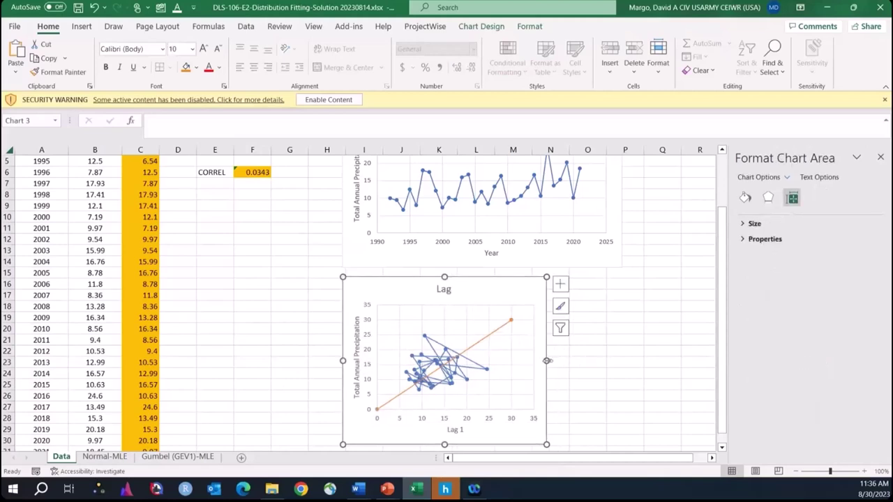
click(523, 359)
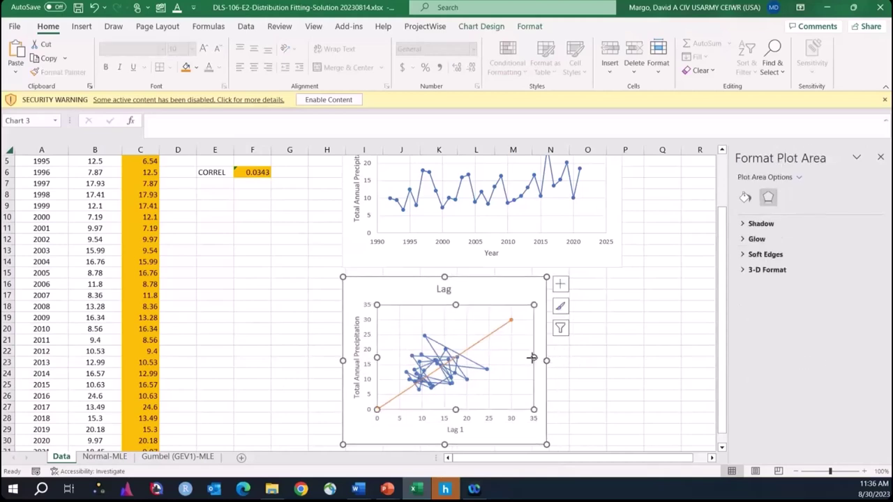
drag(533, 357, 520, 357)
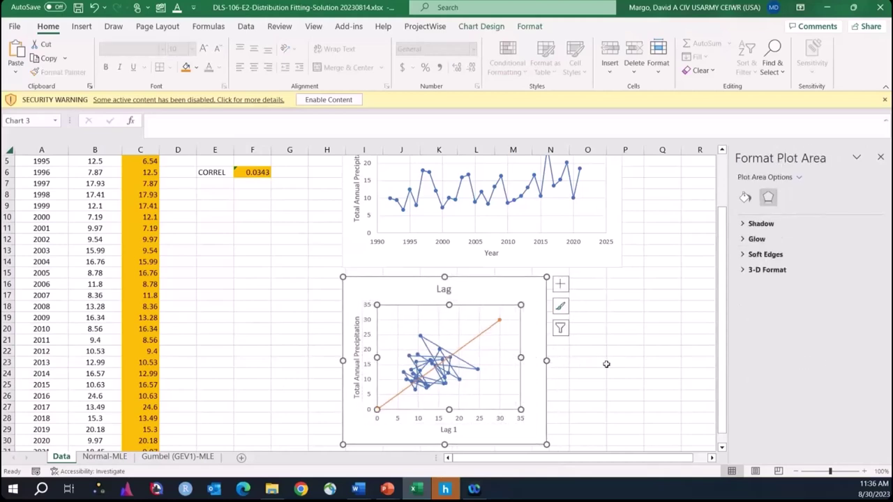
click(604, 364)
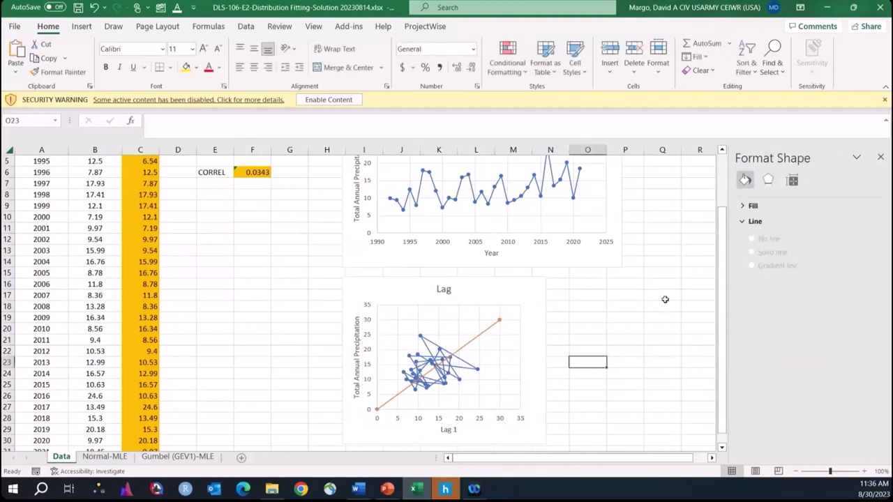
Step: Trim a little more width off the Lag chart's plot area, leaving the chart frame's size as it is
scroll(664, 299, down, 1)
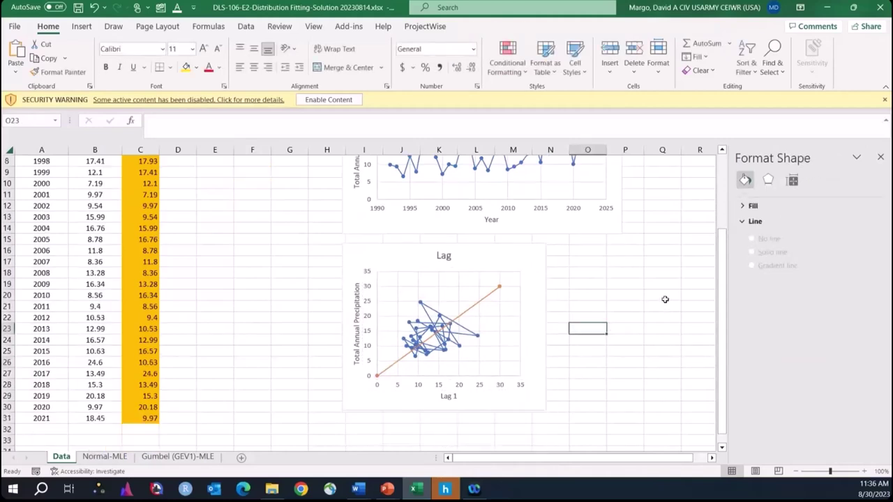
click(517, 313)
click(516, 317)
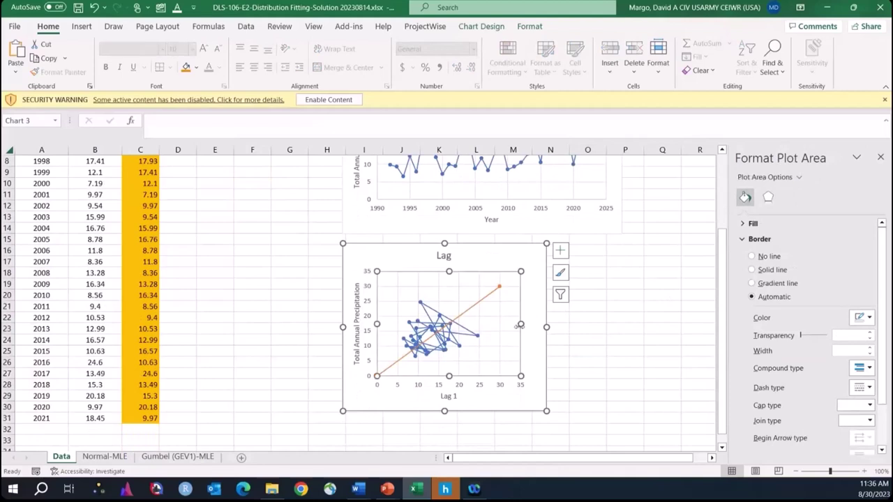
drag(511, 323, 514, 325)
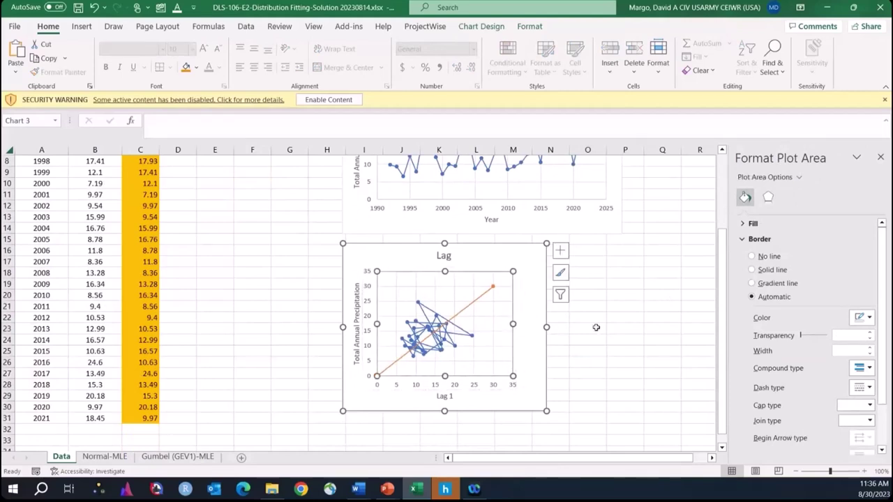
click(665, 328)
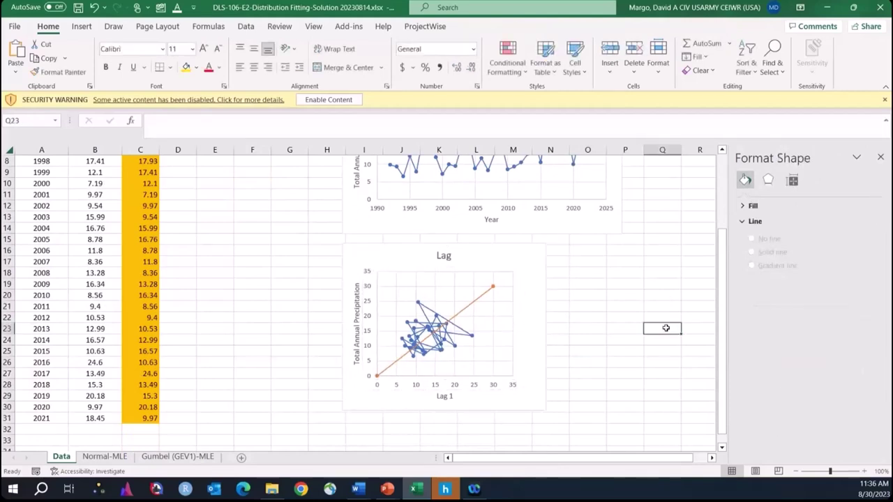
Step: Move the Lag chart up slightly so it sits closer beneath the Time Series chart
drag(354, 256, 353, 250)
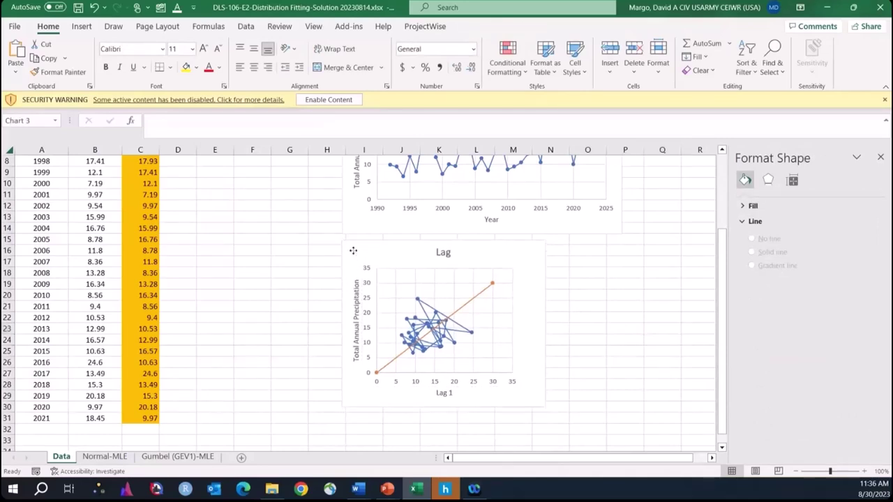
click(660, 328)
scroll(660, 330, up, 3)
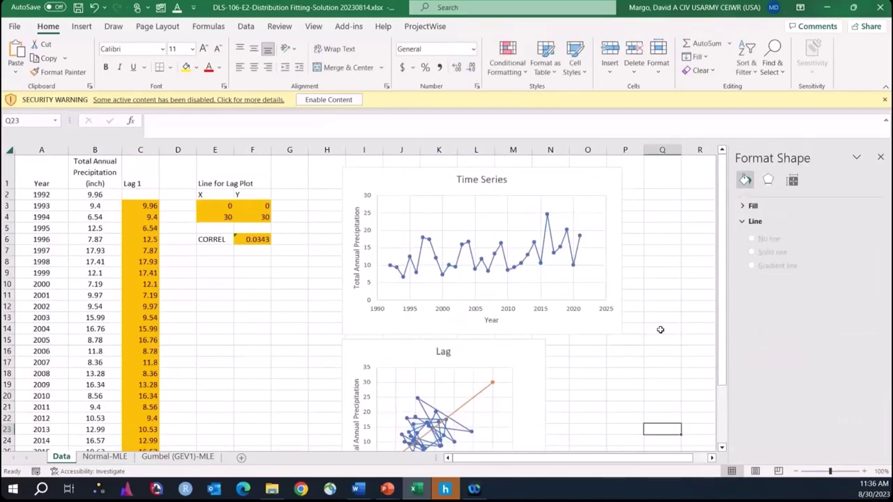
Step: Examine the Time Series chart for trends and the Lag chart for scatter around the diagonal line
scroll(660, 329, down, 1)
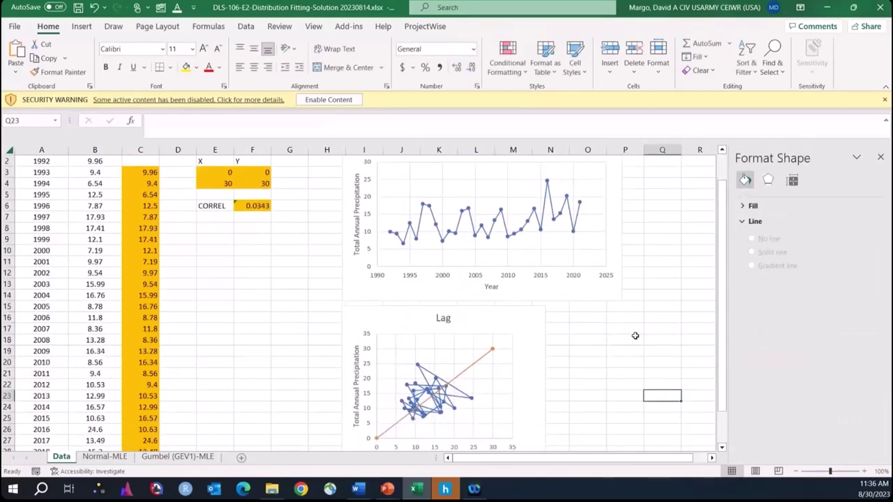
click(635, 330)
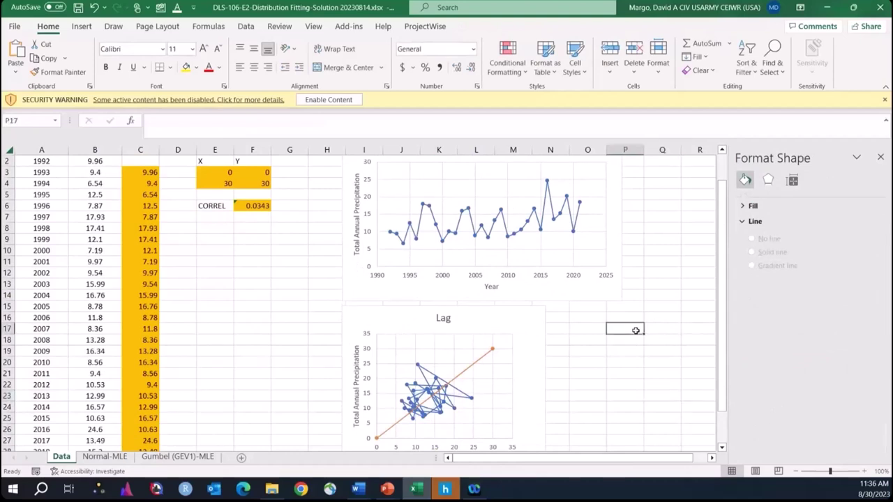
scroll(635, 330, down, 1)
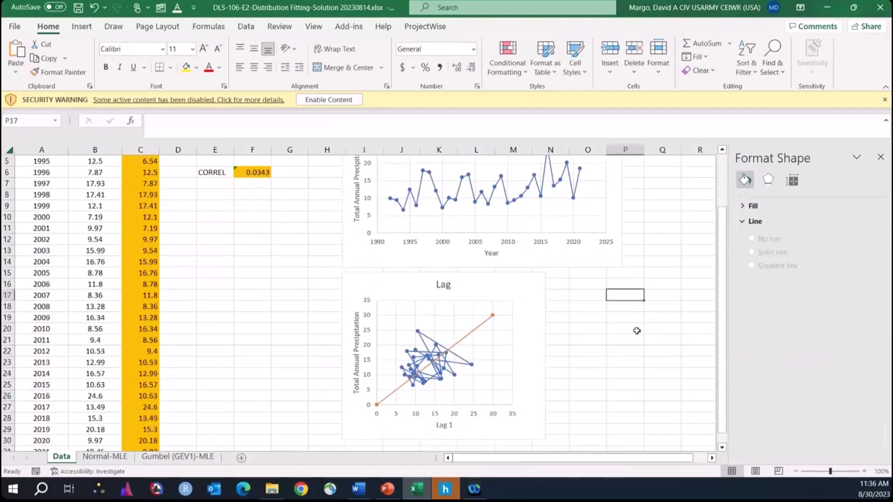
scroll(645, 326, up, 1)
scroll(548, 283, up, 1)
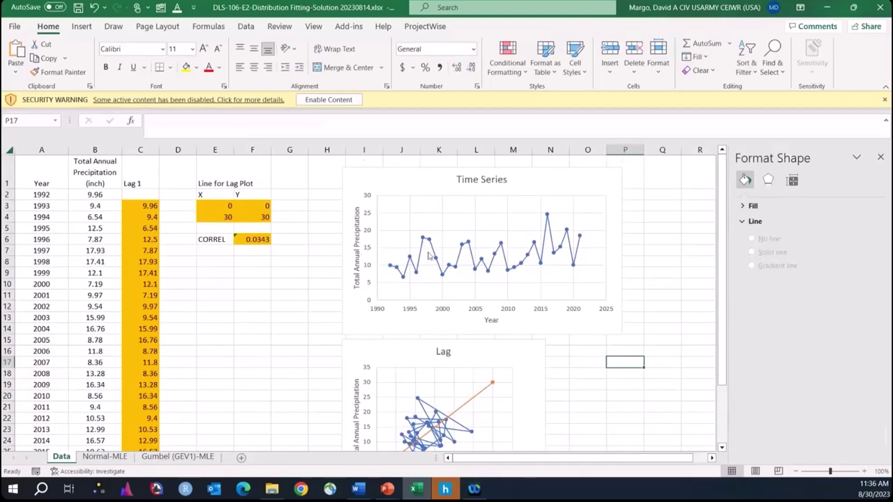
click(664, 372)
scroll(663, 369, down, 2)
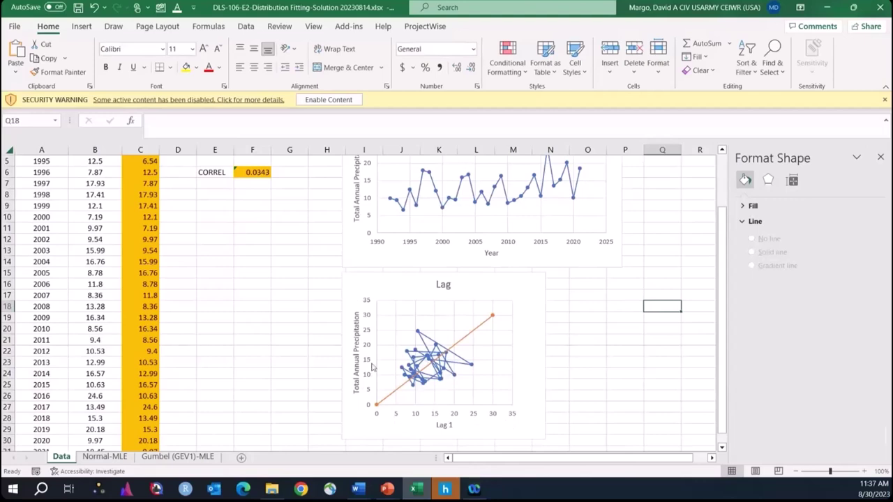
click(620, 373)
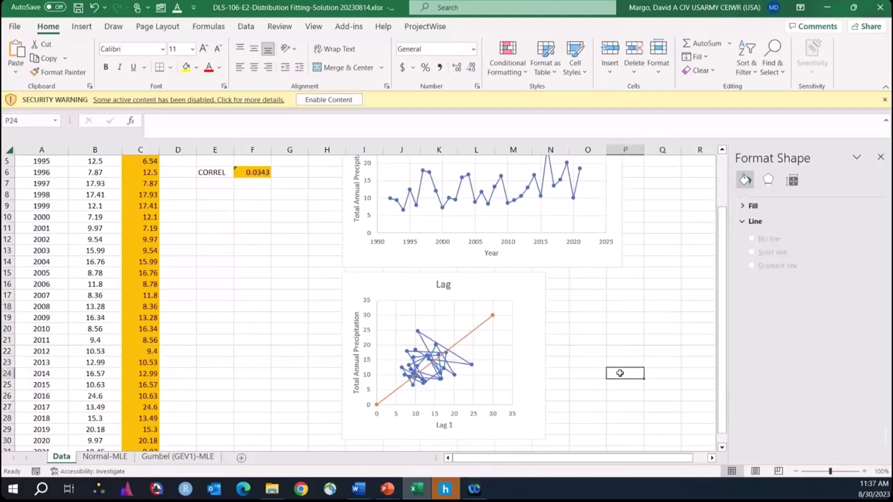
click(608, 321)
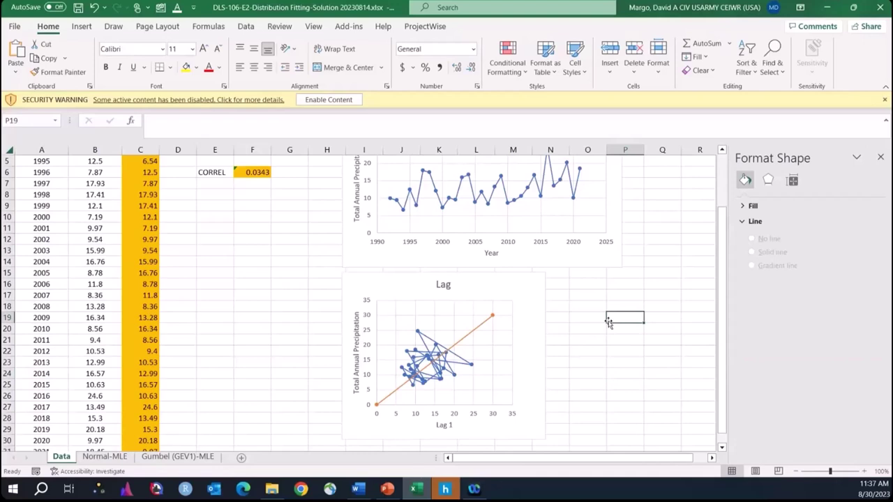
Step: Inspect the lag-1 correlation formula in the cell beside the CORREL label on the Data sheet
click(253, 293)
scroll(253, 293, up, 2)
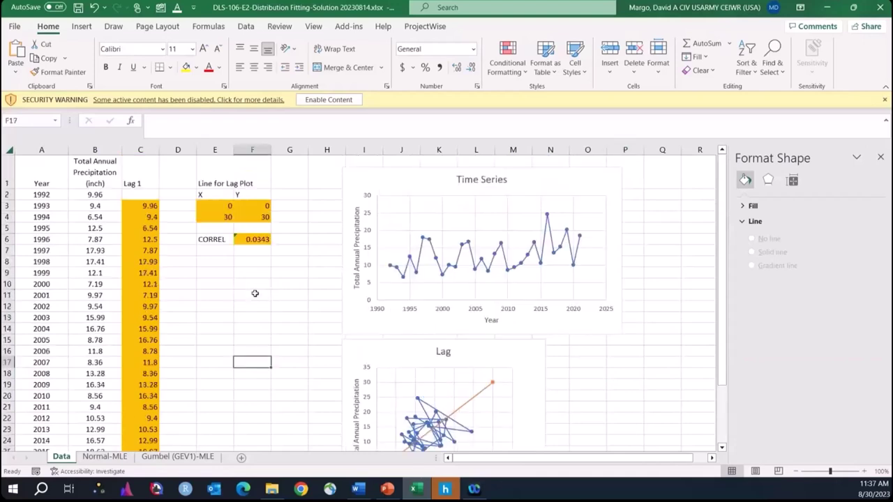
click(253, 239)
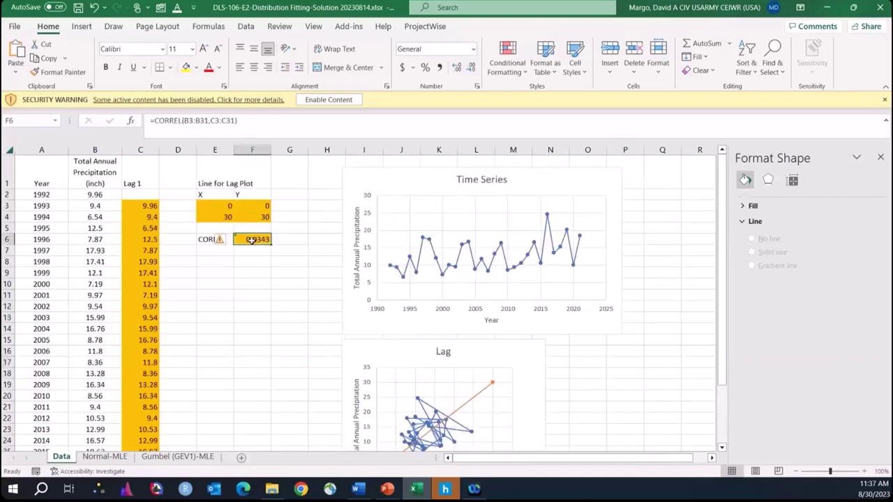
click(253, 335)
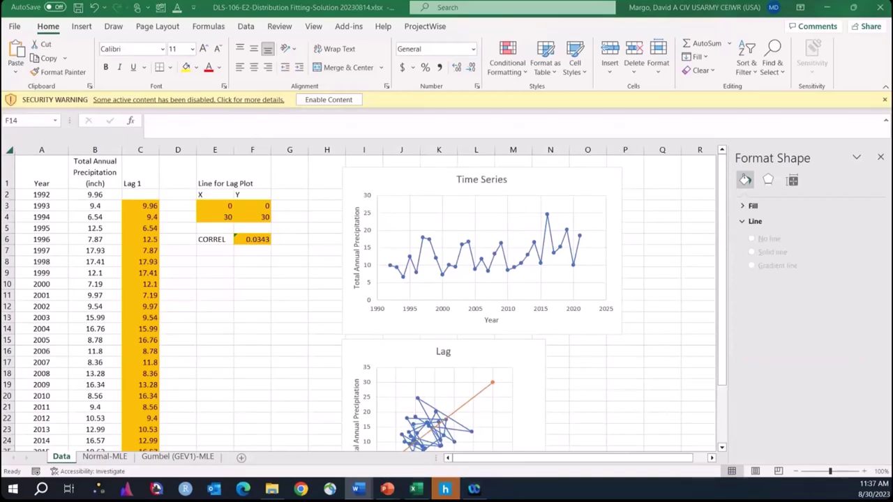
click(205, 310)
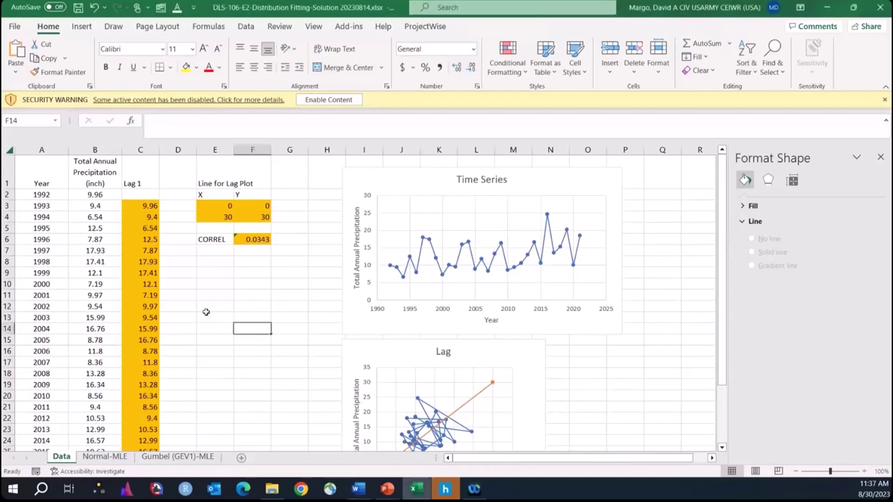
Step: Switch to the Normal-MLE sheet and examine the ECDF formulas beside the total annual precipitation values
click(105, 457)
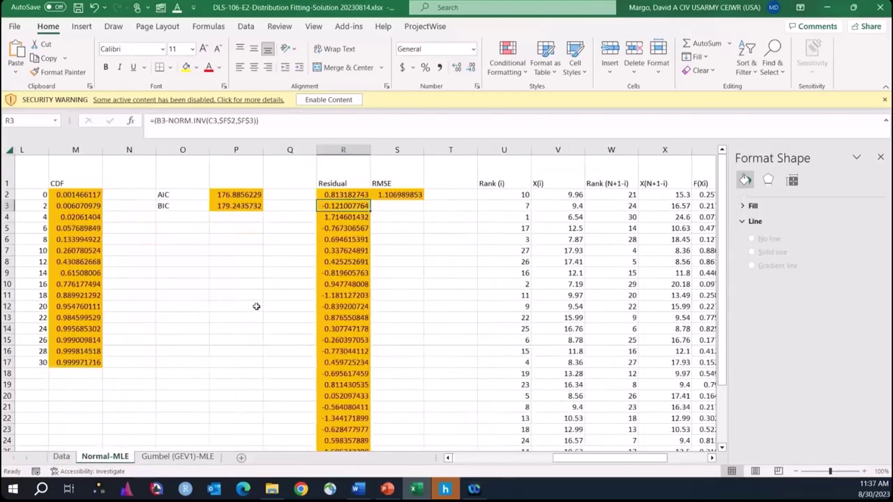
click(473, 459)
click(95, 262)
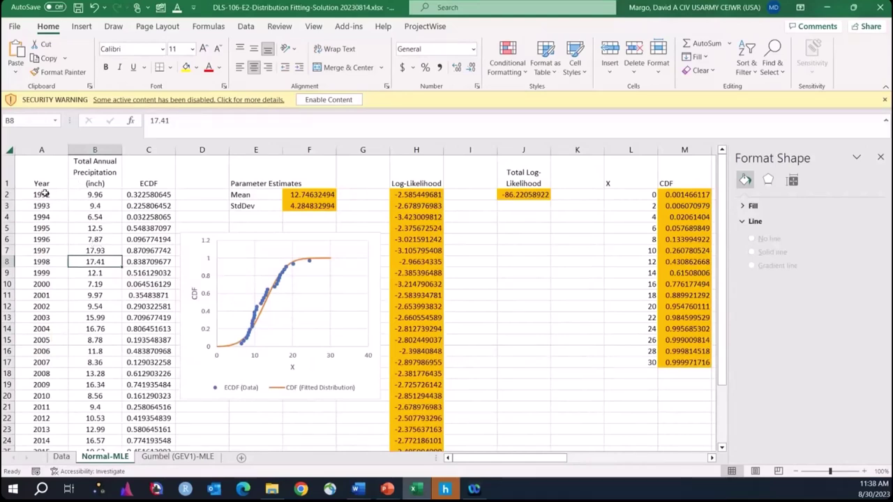
click(158, 196)
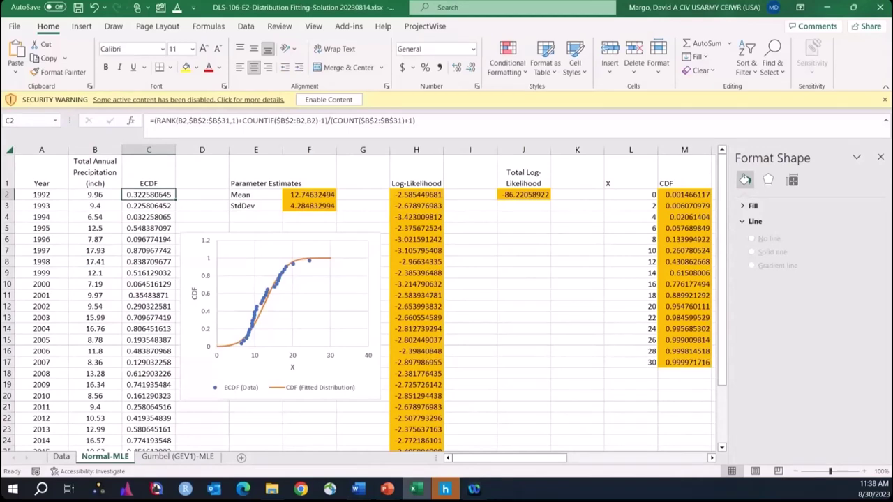
click(148, 220)
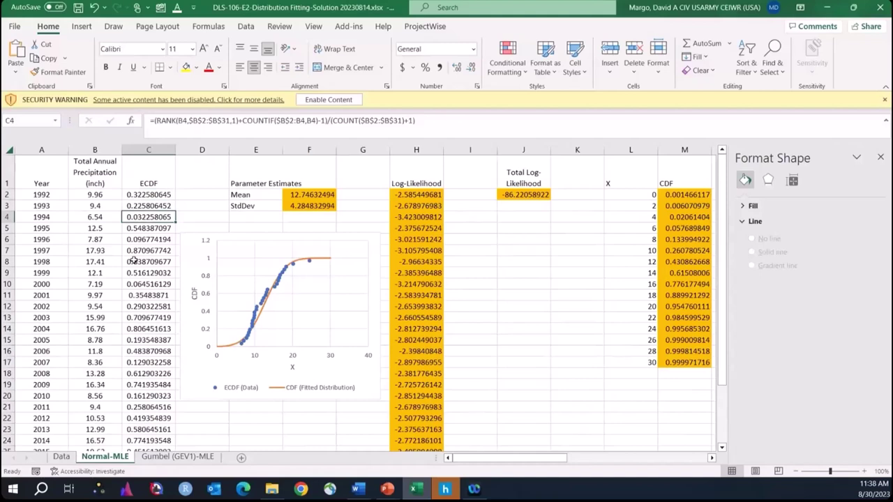
click(149, 249)
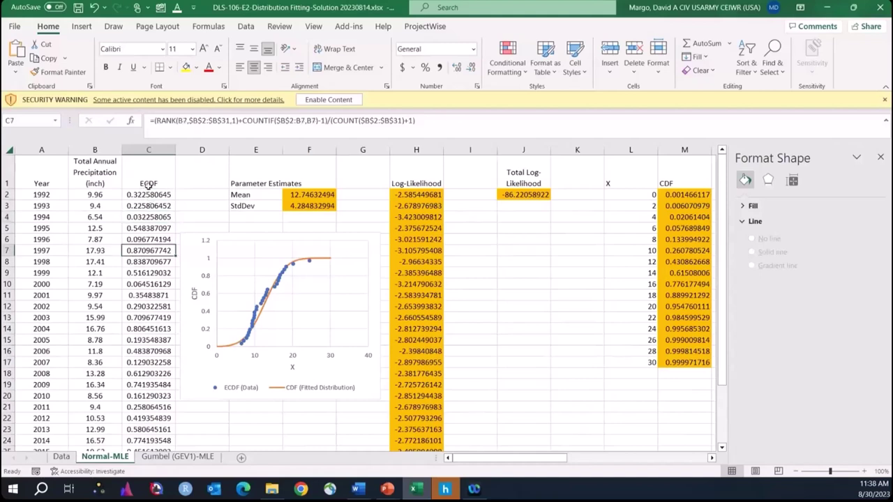
click(148, 205)
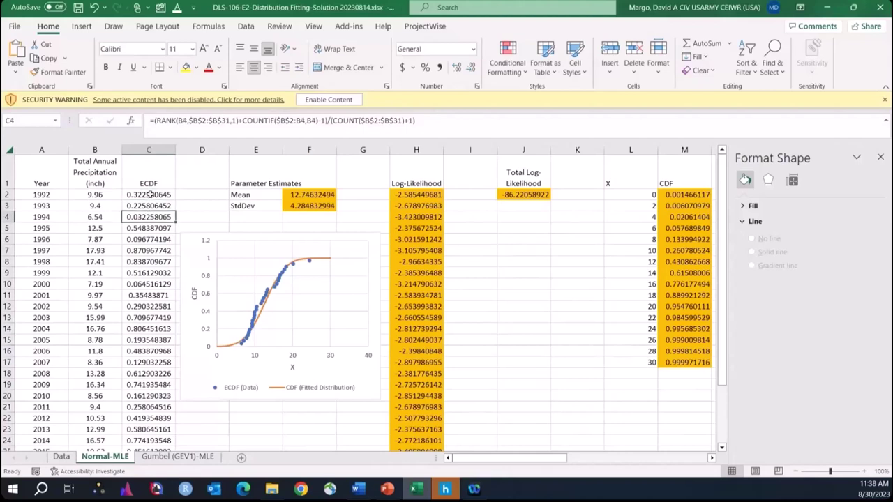
click(150, 196)
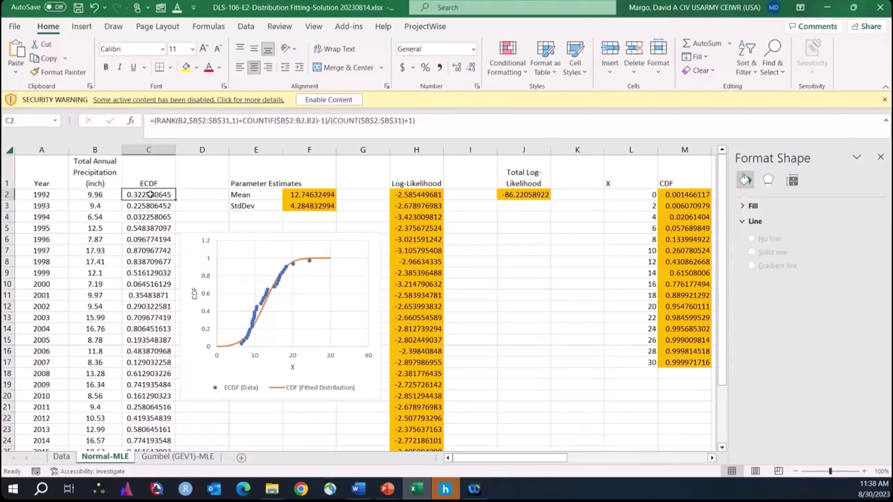
click(146, 238)
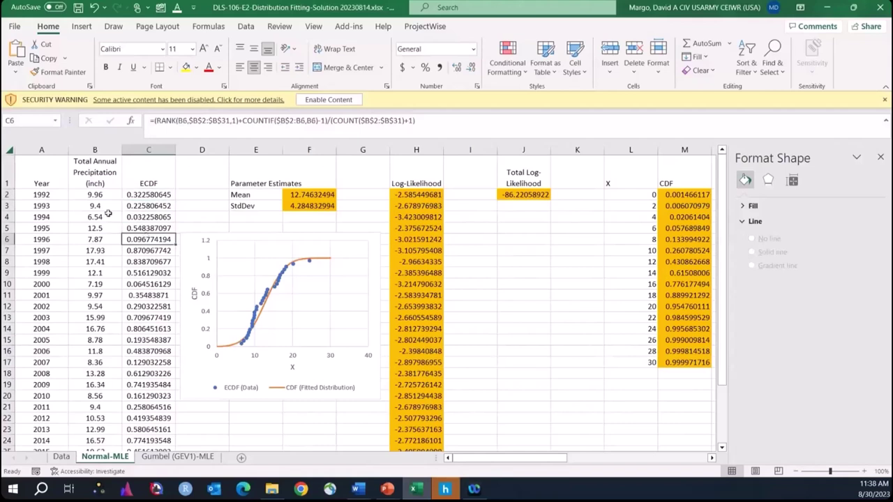
Step: Replace the normal distribution's parameter estimates with trial values: a mean of 12 and a standard deviation of 4
click(298, 196)
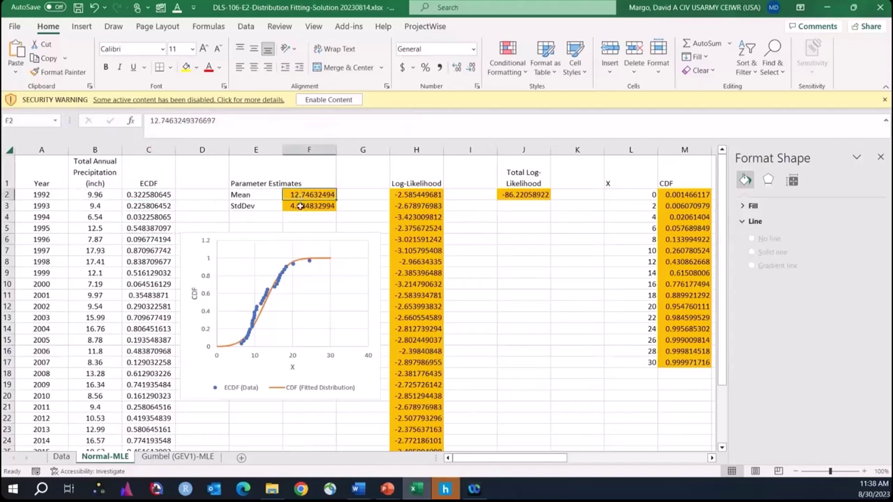
click(300, 206)
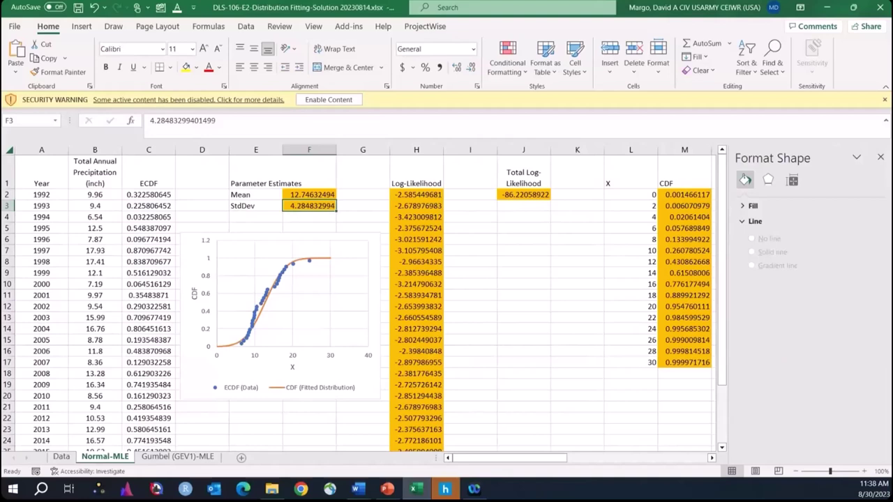
click(311, 196)
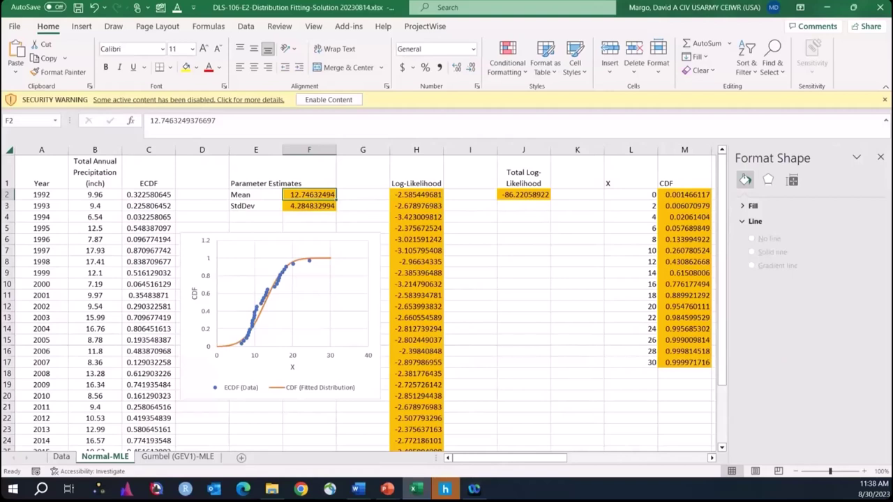
text(12)
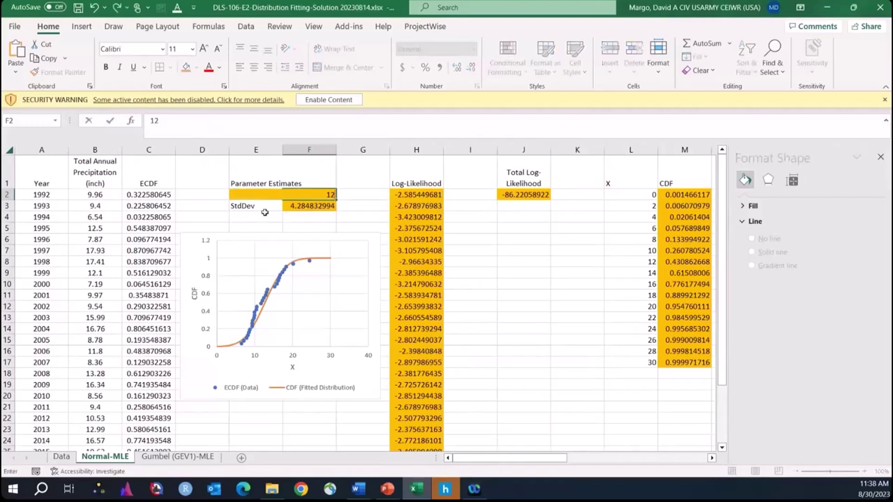
key(Return)
text(4)
key(Return)
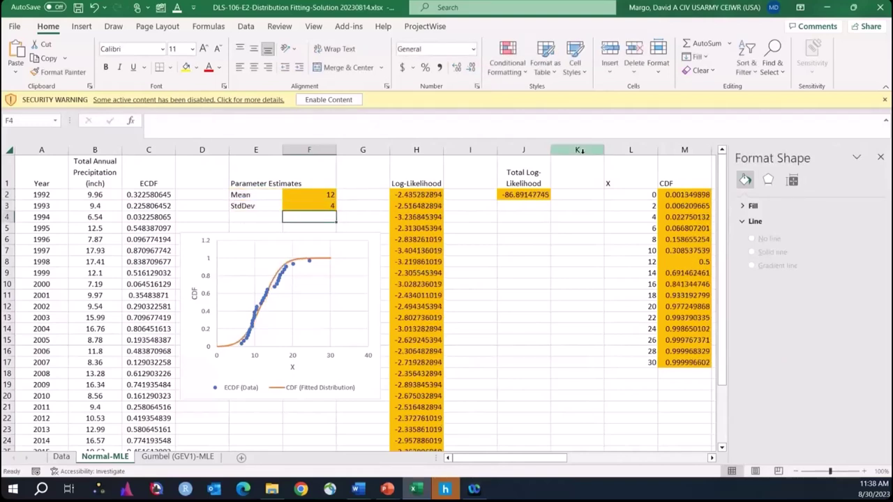
Step: Inspect the Total Log-Likelihood formula in J2 and the range it sums, leaving the formula as it is
click(526, 195)
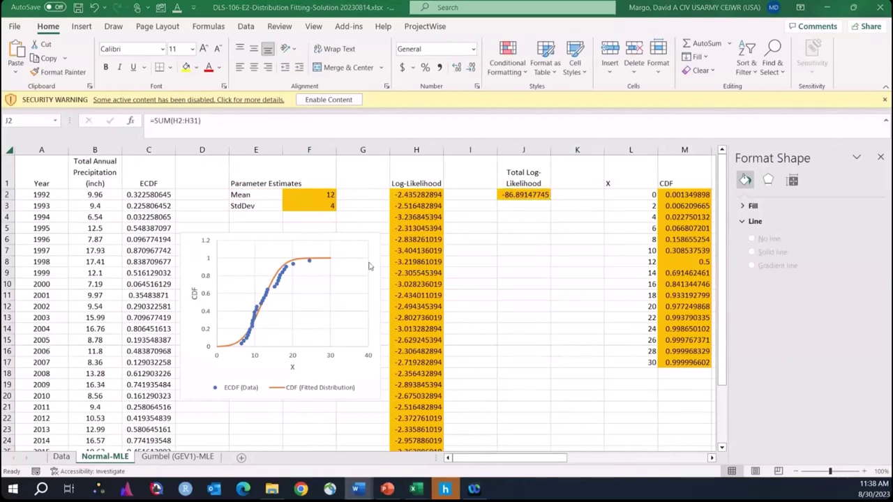
key(F2)
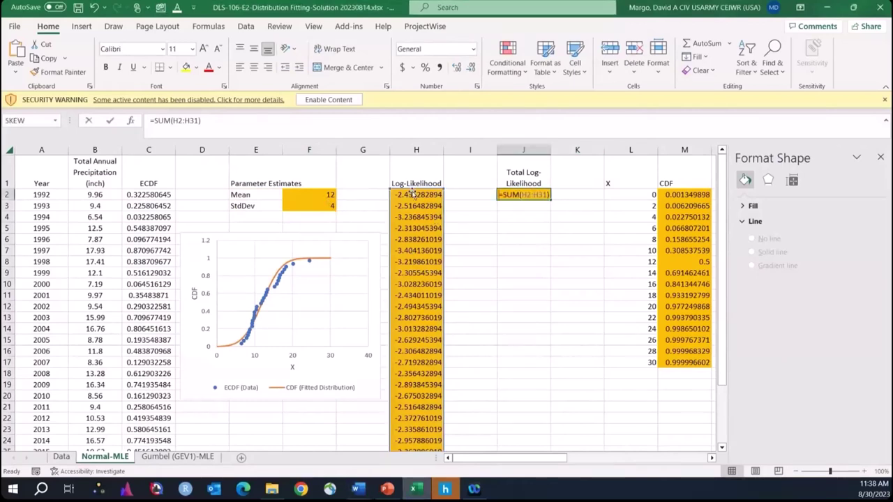
click(415, 194)
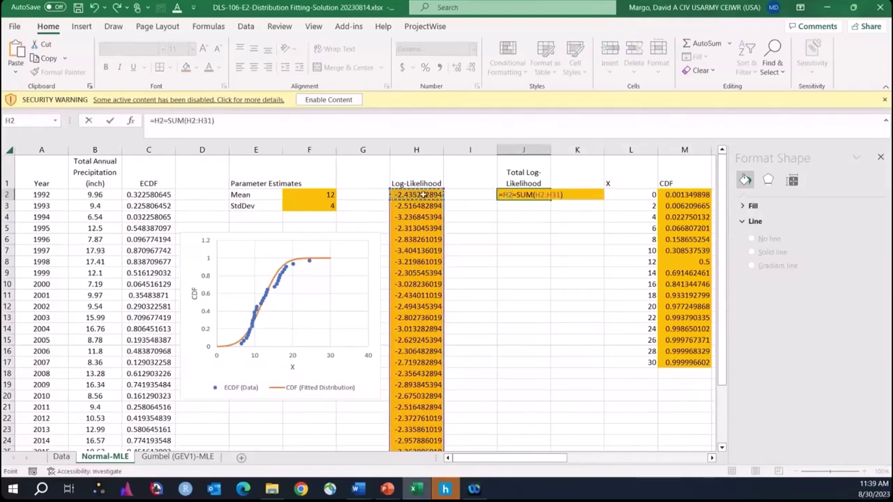
key(Escape)
Step: Examine the log-likelihood formula in H2, covering the LN function and the NORM.DIST arguments B2, $F$2, $F$3 and FALSE
key(Left)
key(Left)
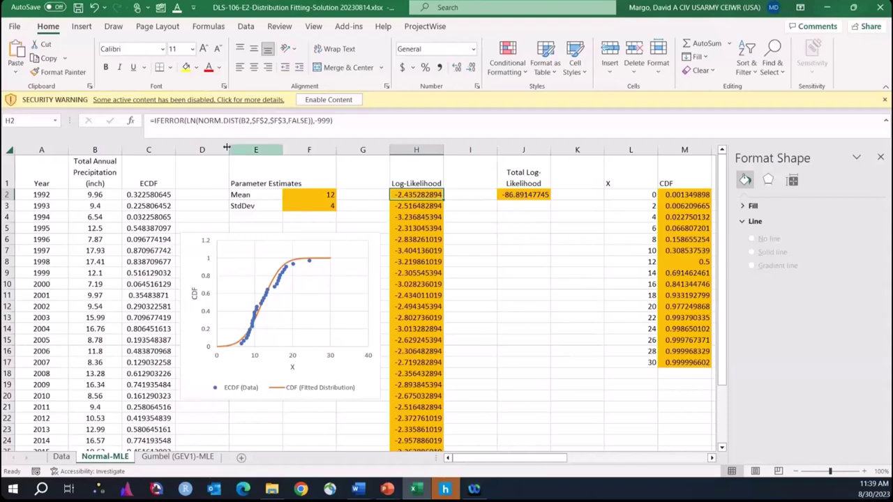
drag(188, 120, 195, 120)
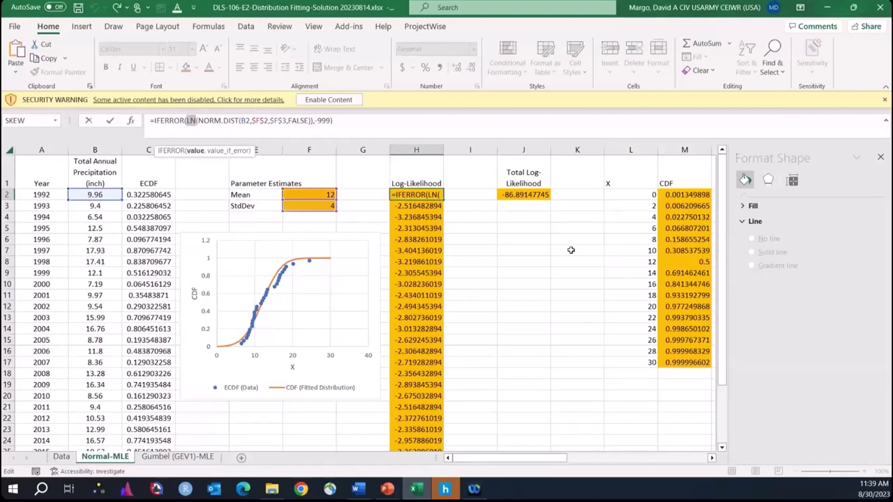
click(200, 121)
drag(200, 121, 239, 120)
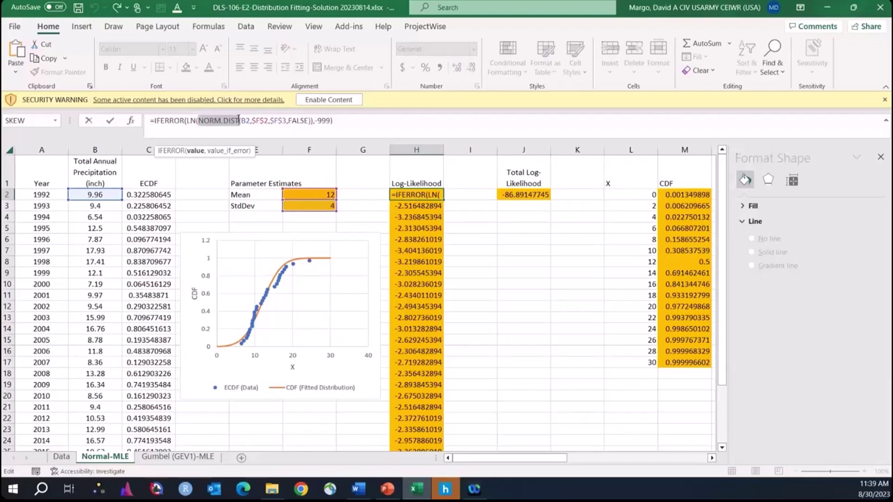
drag(238, 120, 248, 120)
click(249, 120)
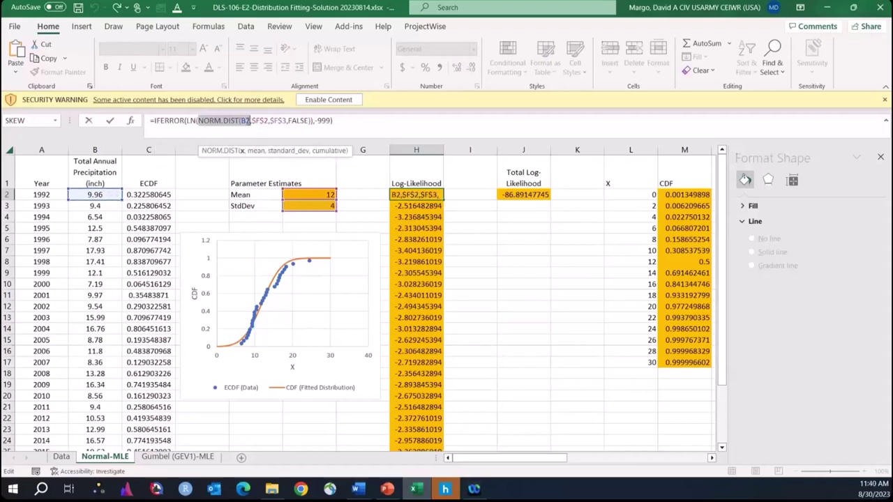
drag(252, 120, 286, 120)
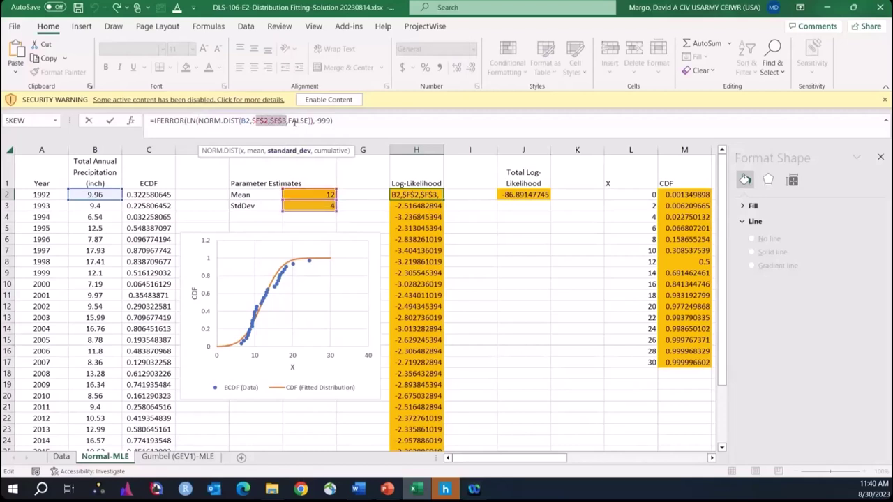
drag(288, 120, 307, 120)
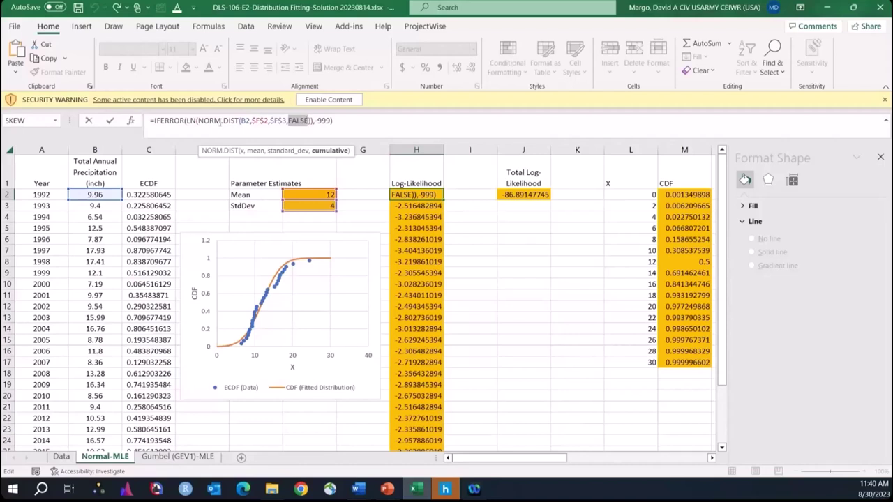
click(198, 120)
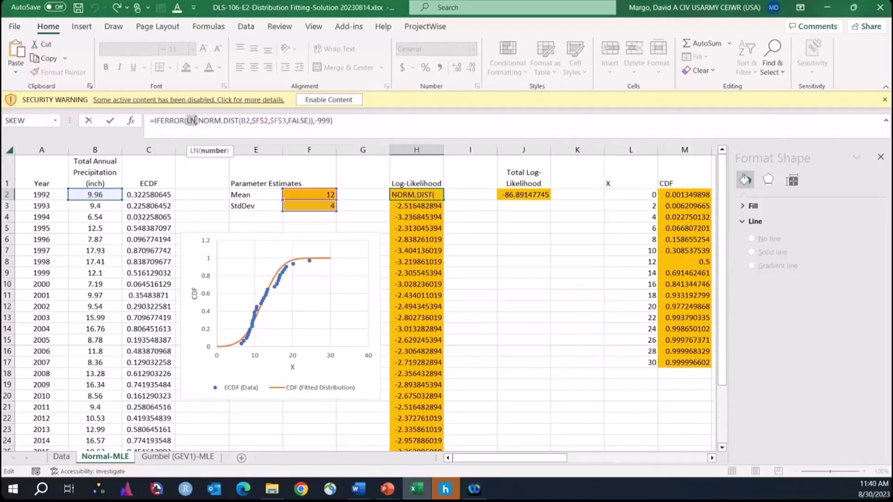
double_click(191, 120)
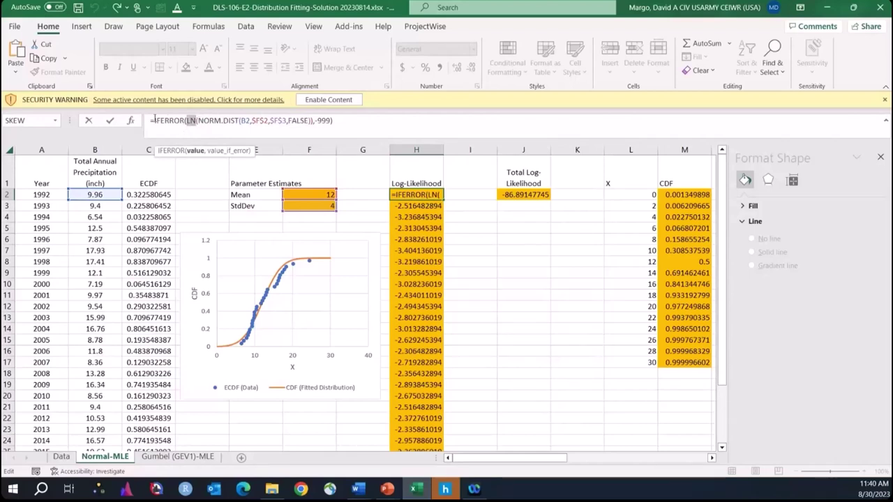
Step: Examine the IFERROR wrapper and its -999 fallback value in the H2 log-likelihood formula, leaving the formula as it is
drag(155, 120, 180, 120)
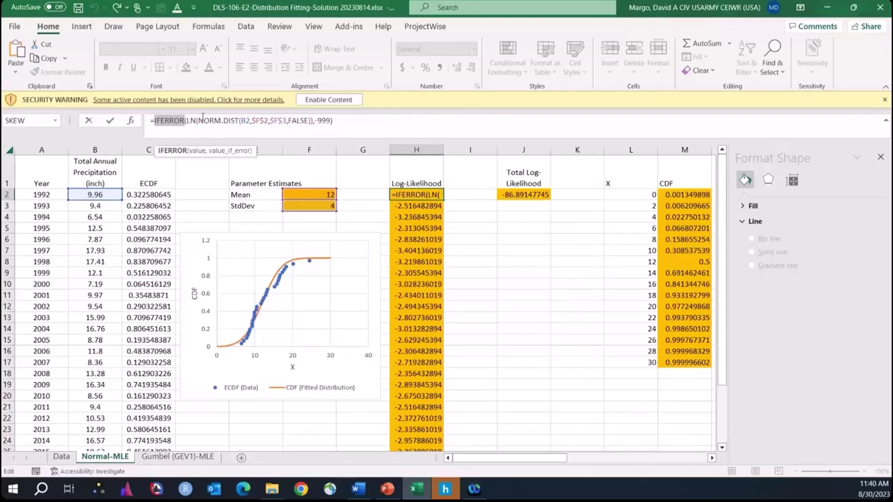
click(153, 120)
drag(153, 120, 188, 122)
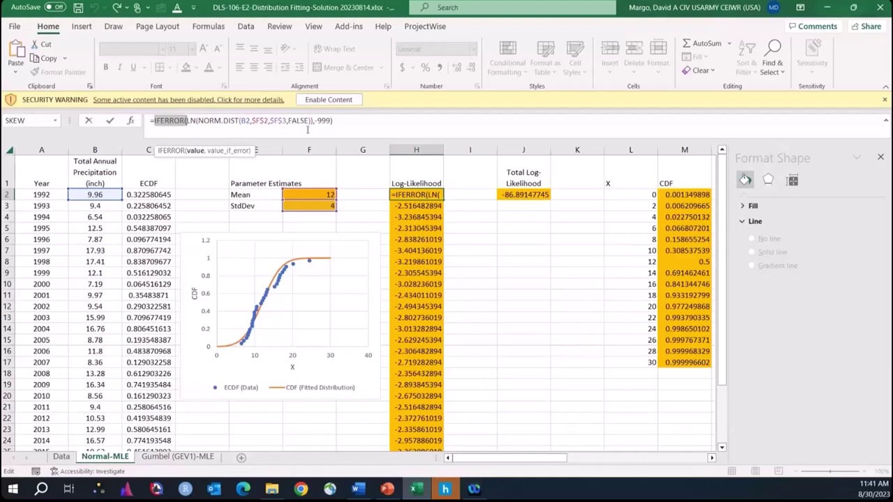
click(318, 120)
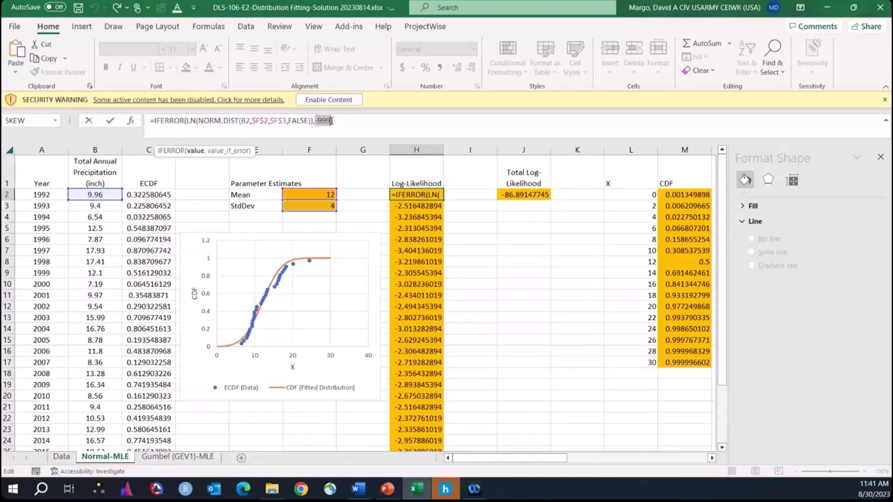
drag(330, 120, 314, 121)
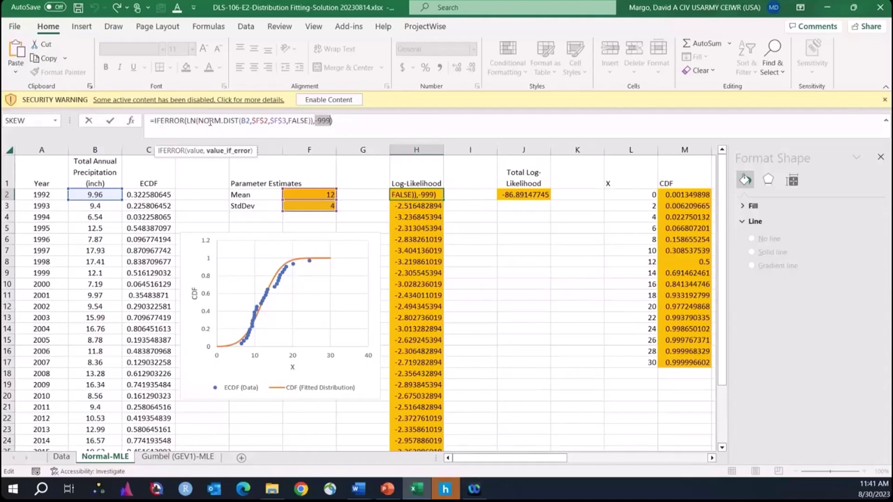
click(325, 120)
key(Escape)
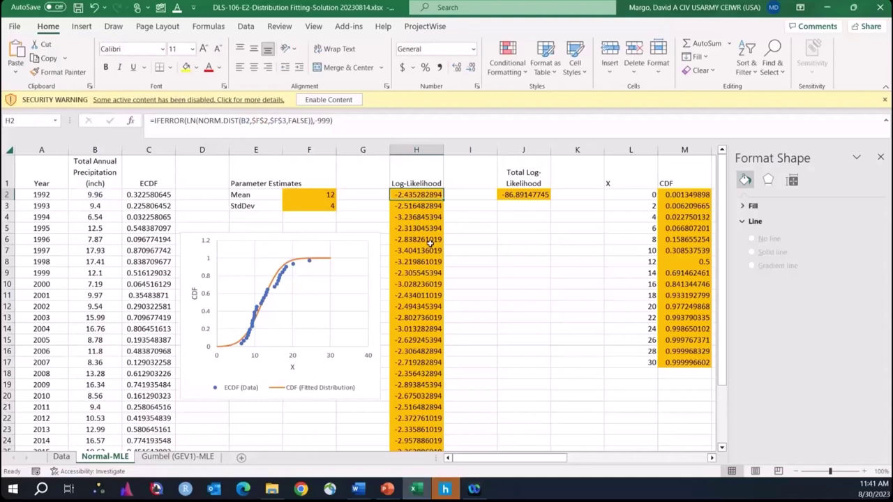
Step: Return to the Total Log-Likelihood cell and review its sum over H2:H31 without changing it
click(513, 198)
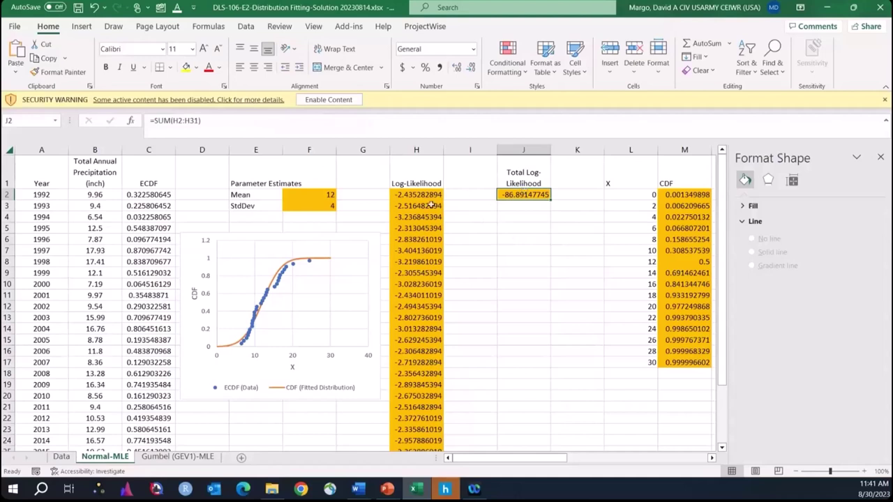
click(162, 120)
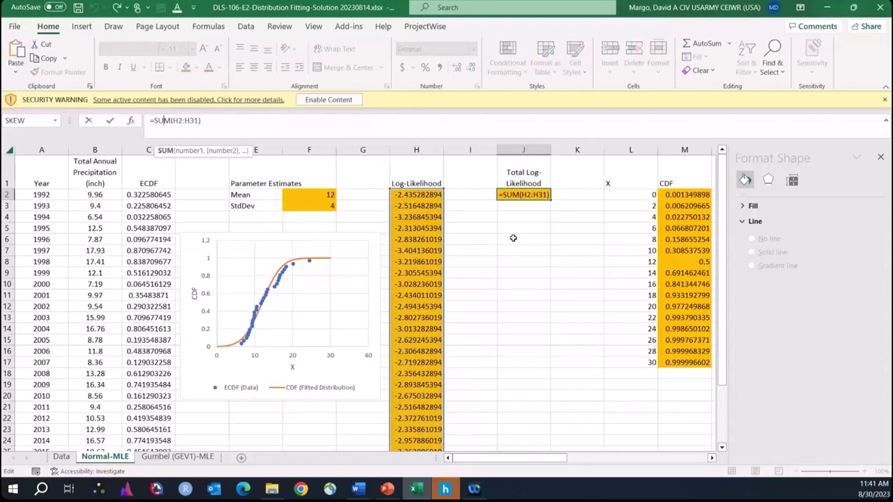
key(ctrl+Return)
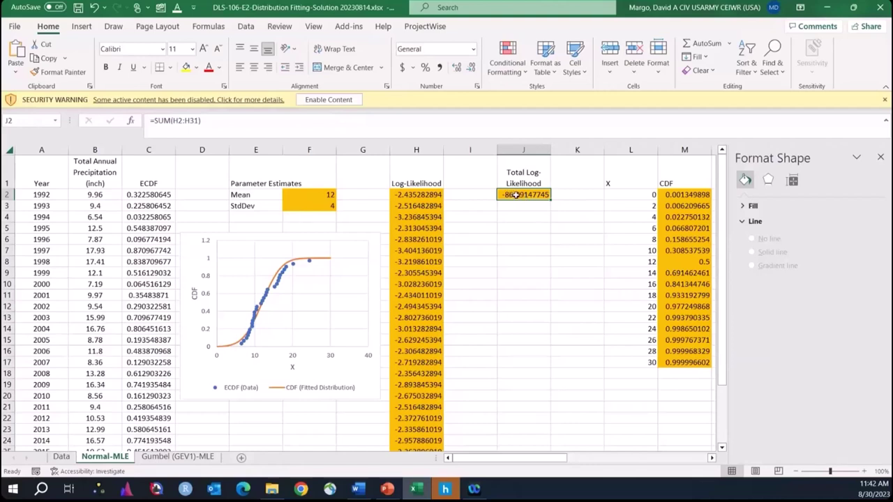
click(518, 220)
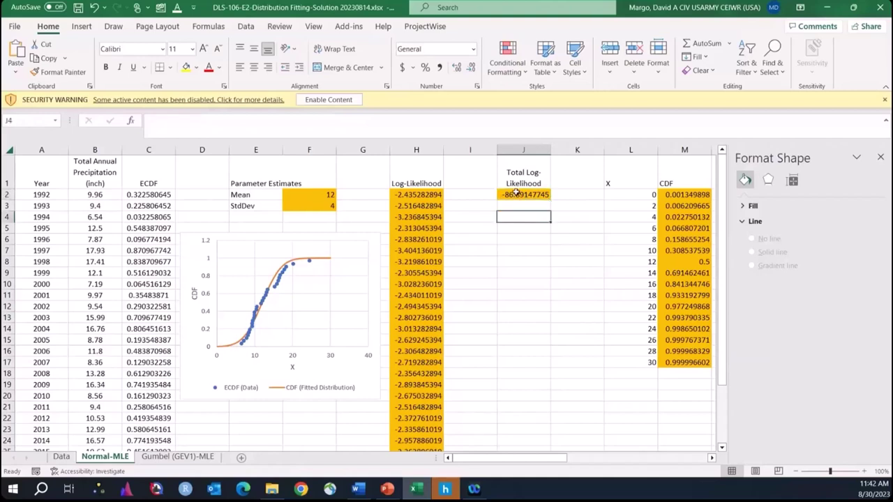
click(516, 194)
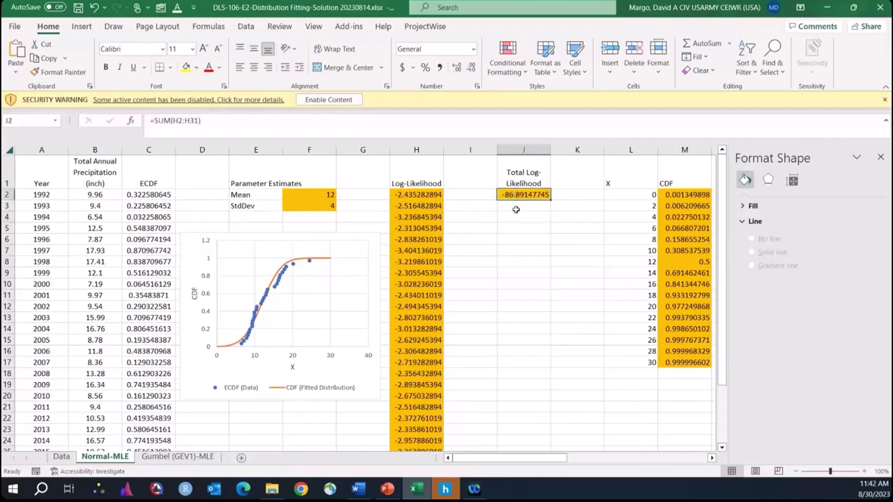
click(516, 211)
click(520, 197)
click(523, 233)
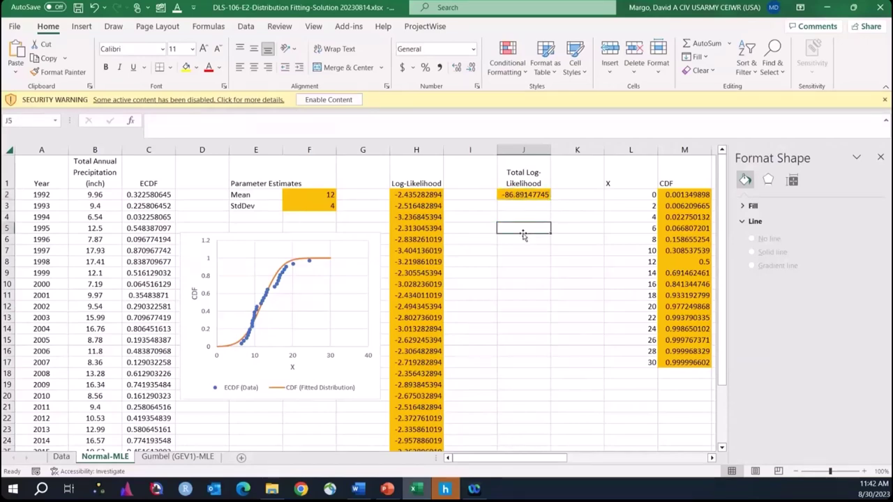
click(526, 197)
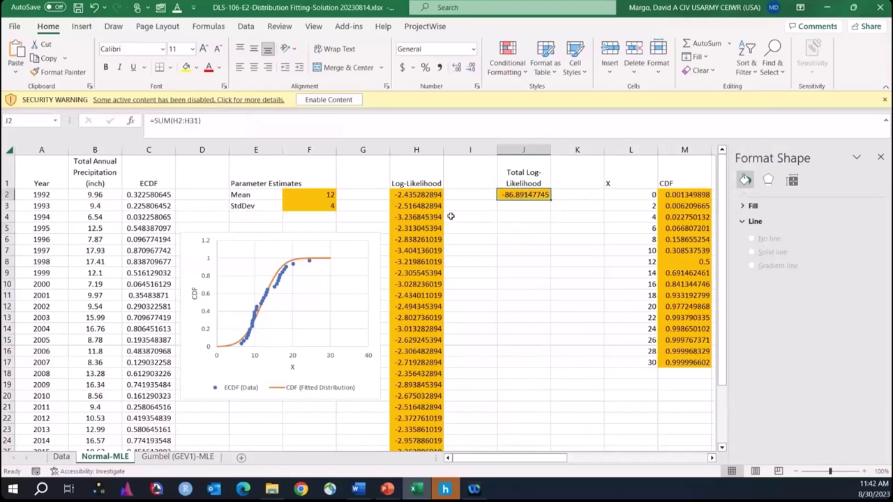
Step: Set the normal distribution's mean to 12.5 and standard deviation to 4.5, and check the total log-likelihood
click(325, 195)
text(12.5)
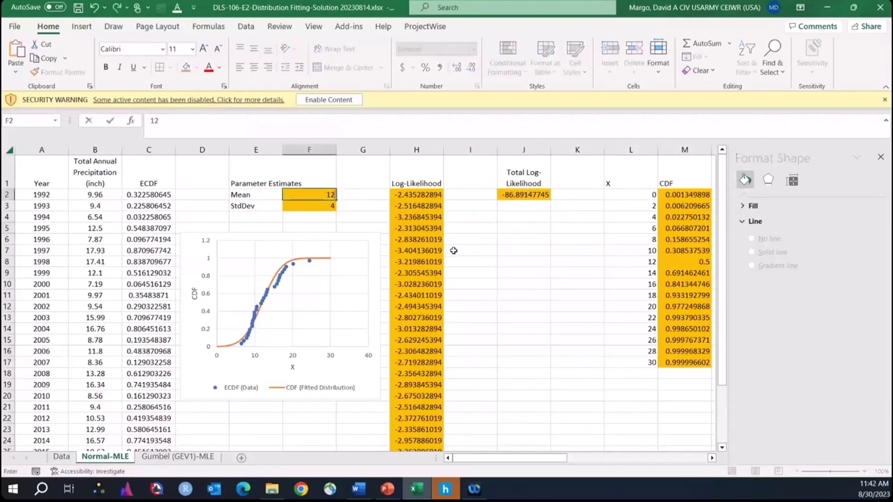
key(Return)
text(4.)
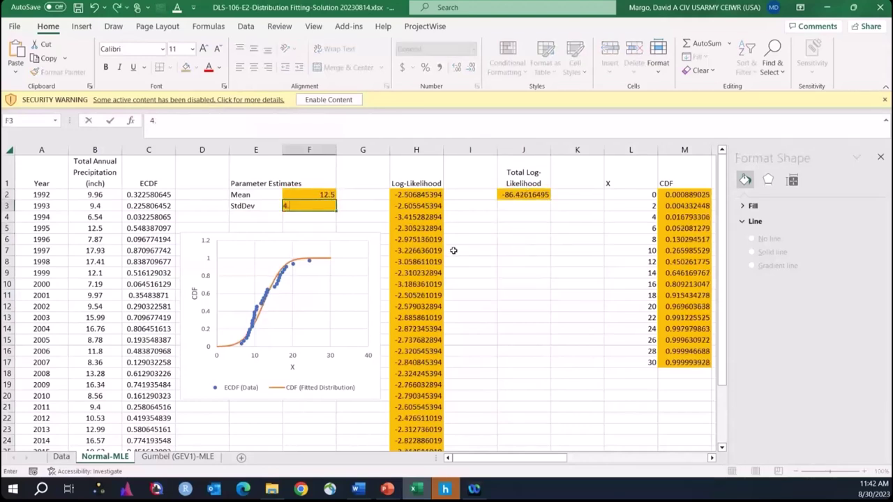
text(5)
key(Return)
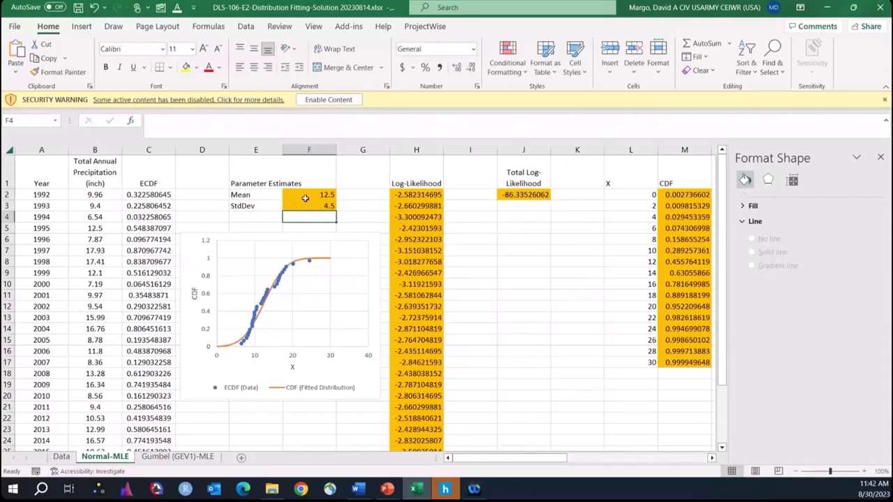
click(518, 194)
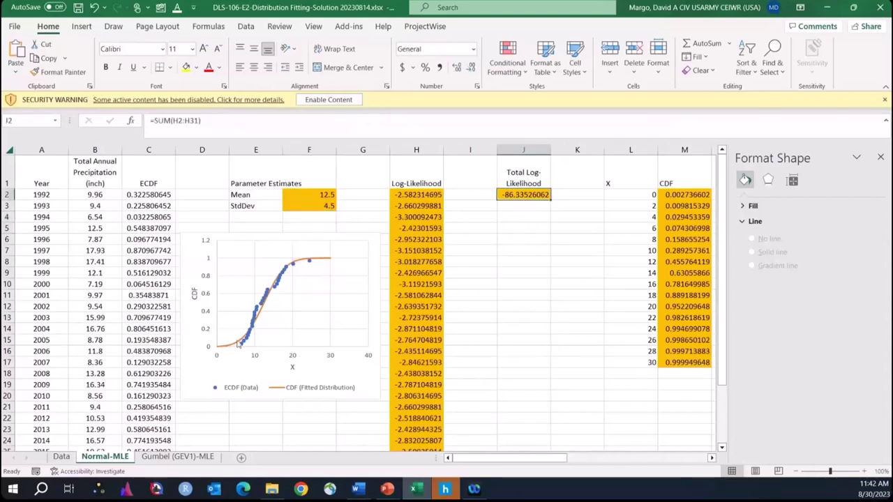
Step: Try a mean of 10 and a standard deviation of 8 to compare the fitted curve and total log-likelihood
key(Left)
key(Left)
key(Left)
key(Left)
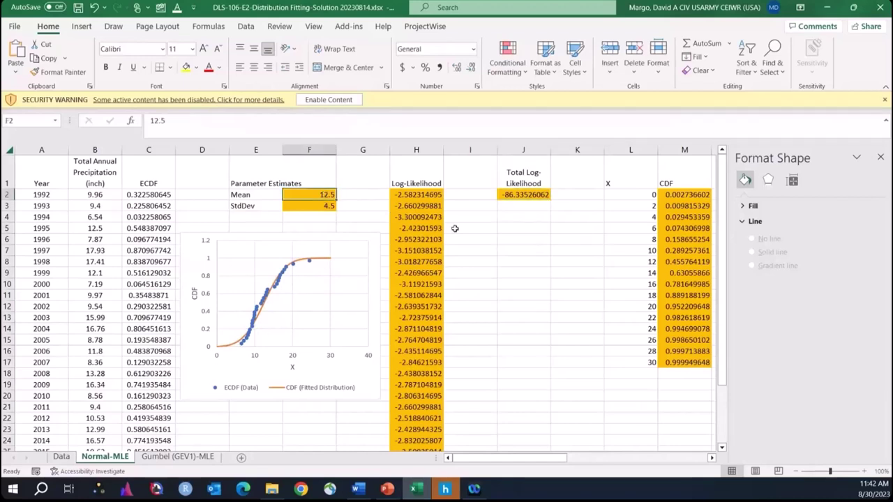
text(10)
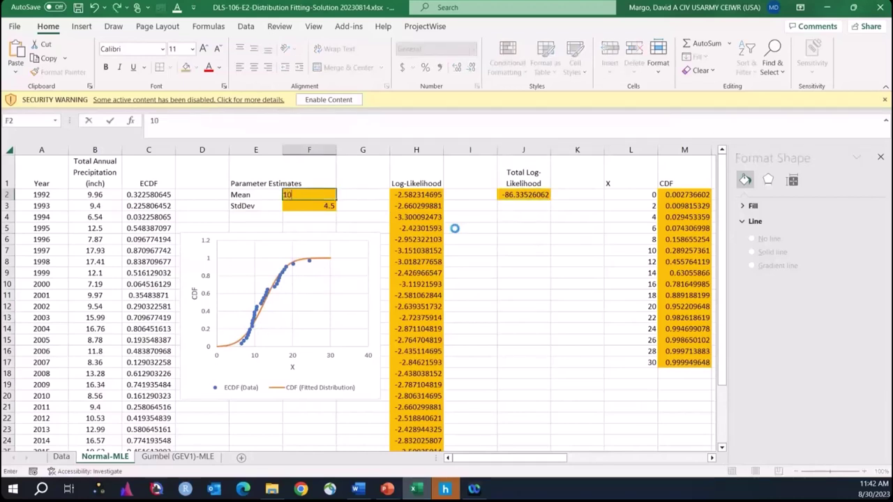
key(Return)
text(8)
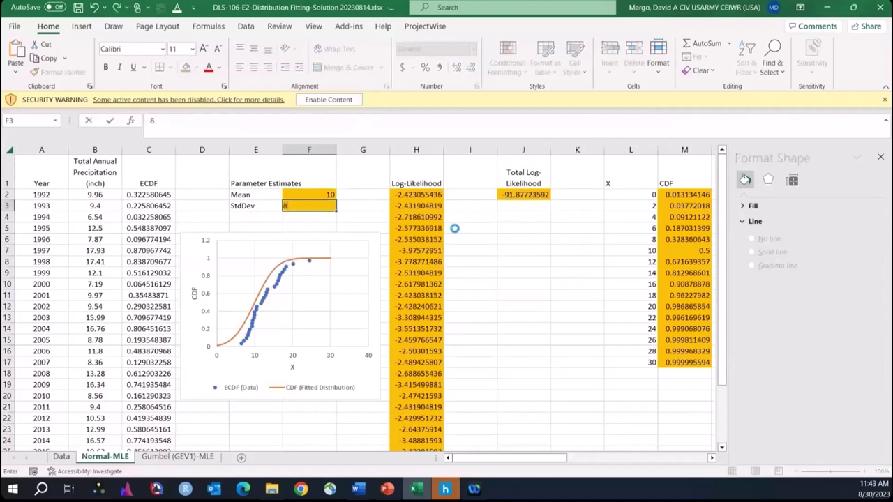
key(Return)
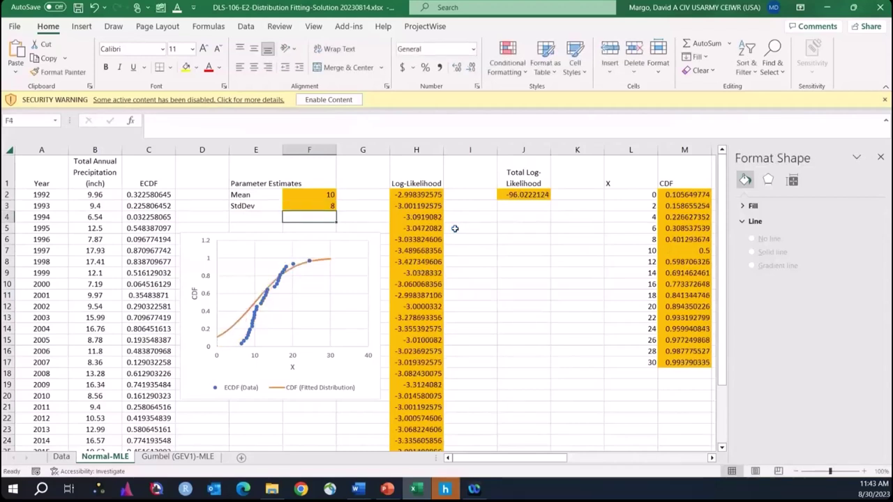
Step: Restore the parameter estimates to a mean of 12.5 and a standard deviation of 4.5
key(Up)
key(Up)
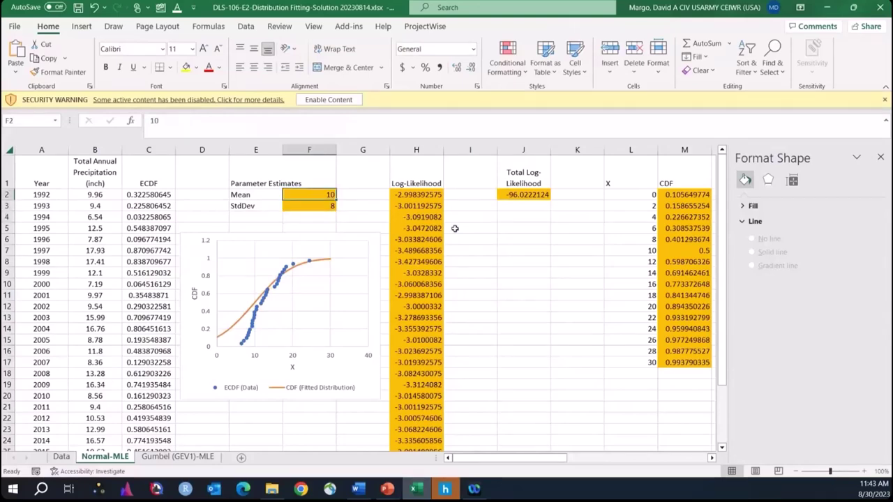
text(12.5)
key(Return)
text(4.5)
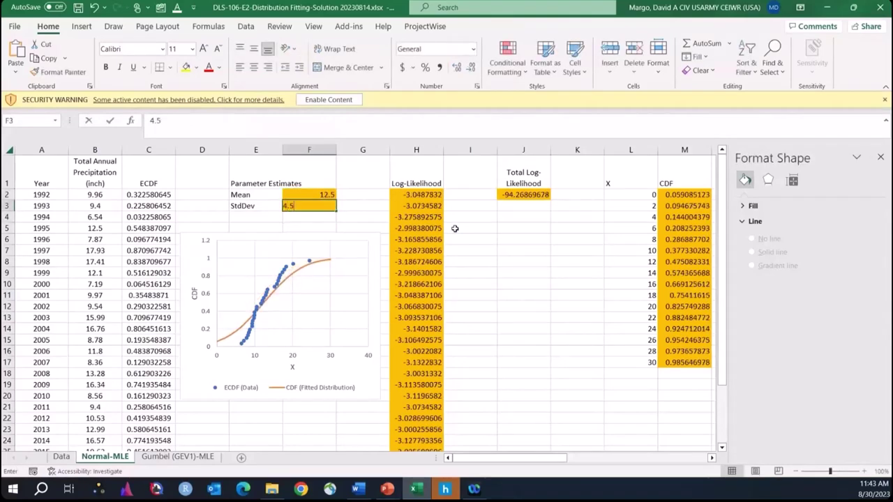
key(Return)
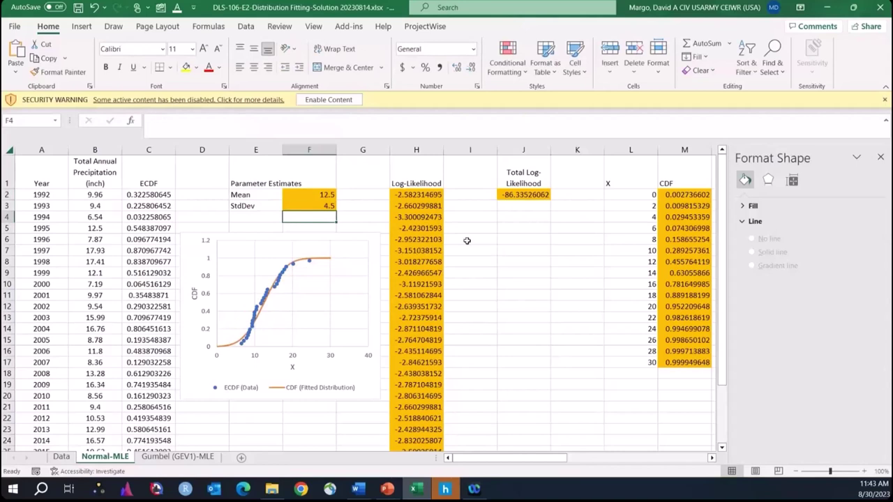
click(488, 239)
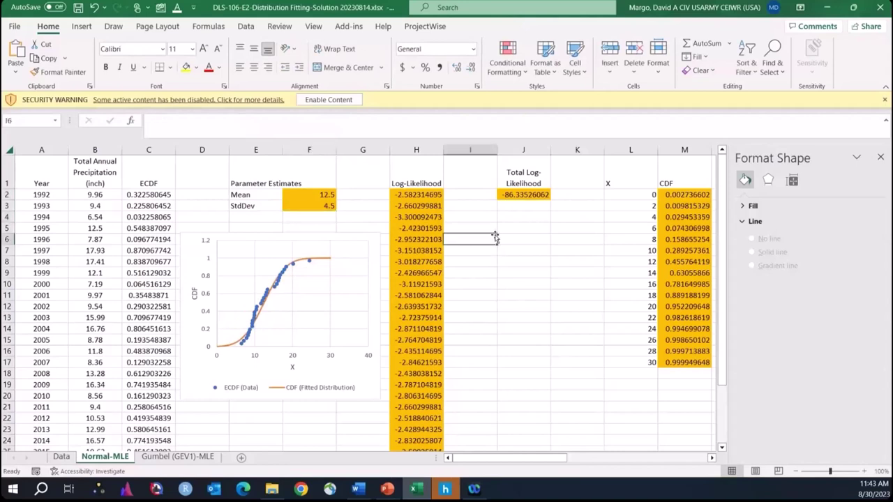
click(541, 239)
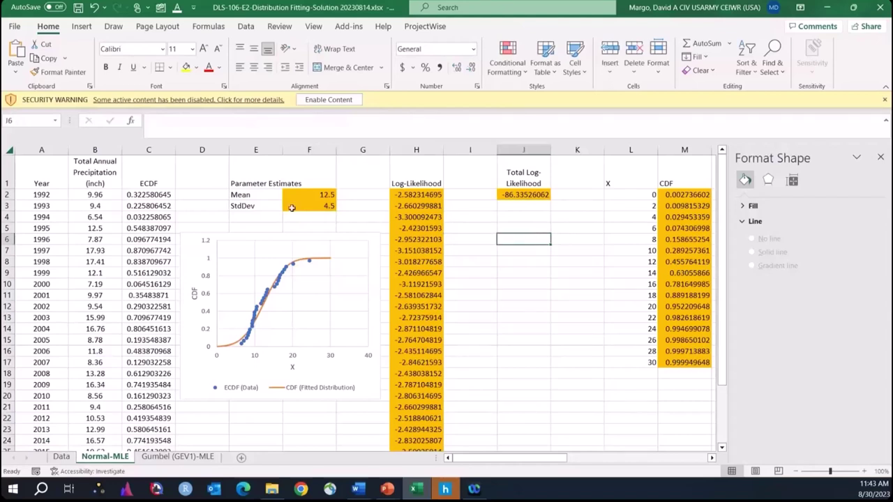
drag(317, 196, 324, 207)
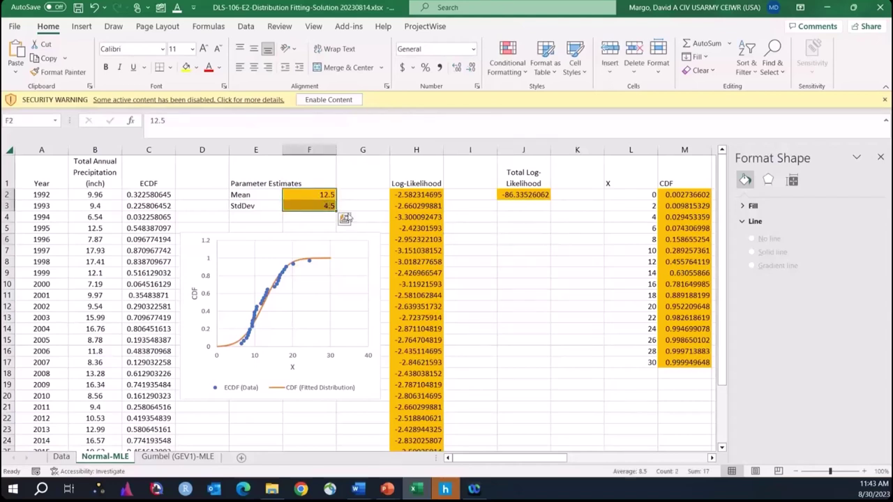
click(532, 273)
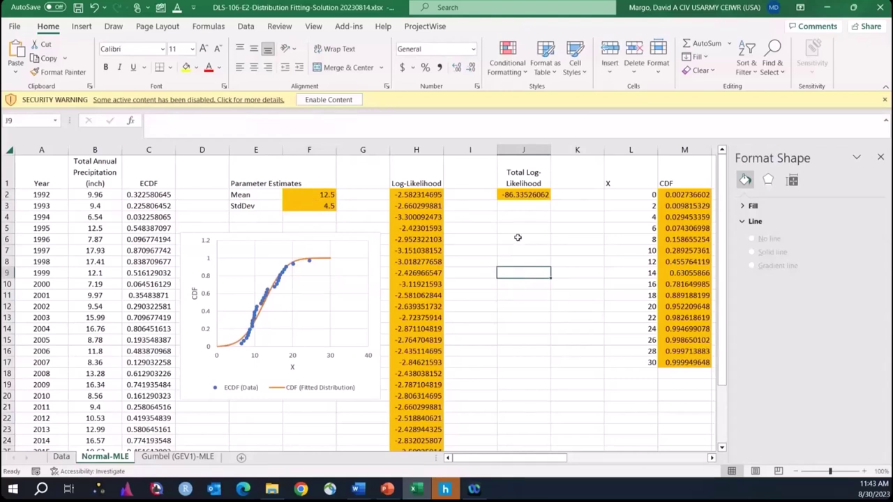
Step: Set the normal distribution's mean to 12.75 and its standard deviation to 4.28
click(532, 208)
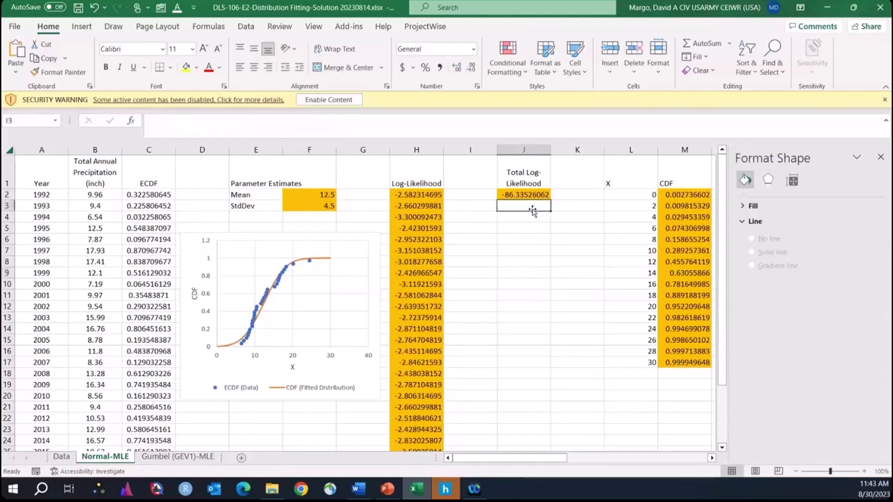
key(alt+Tab)
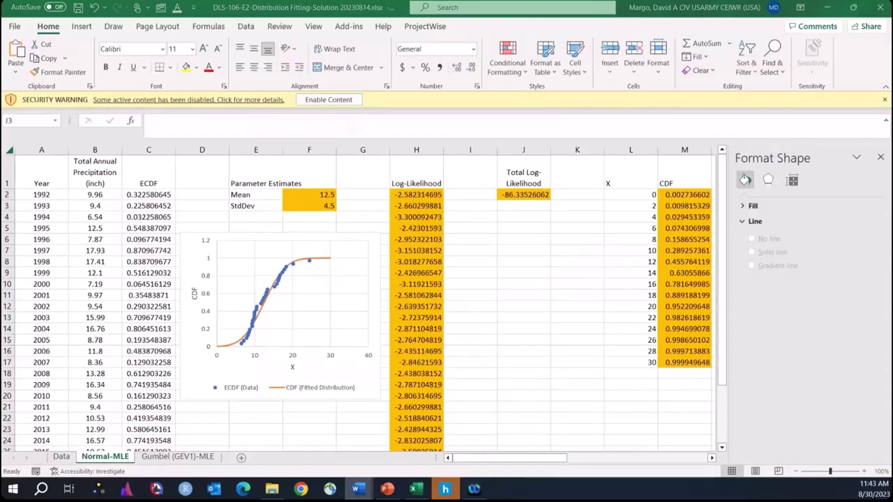
key(alt+Tab)
click(324, 194)
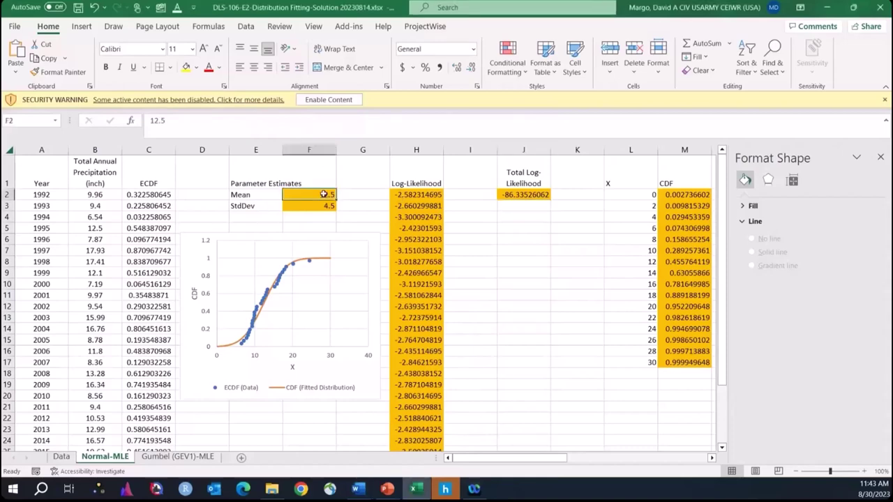
text(12.75)
key(Return)
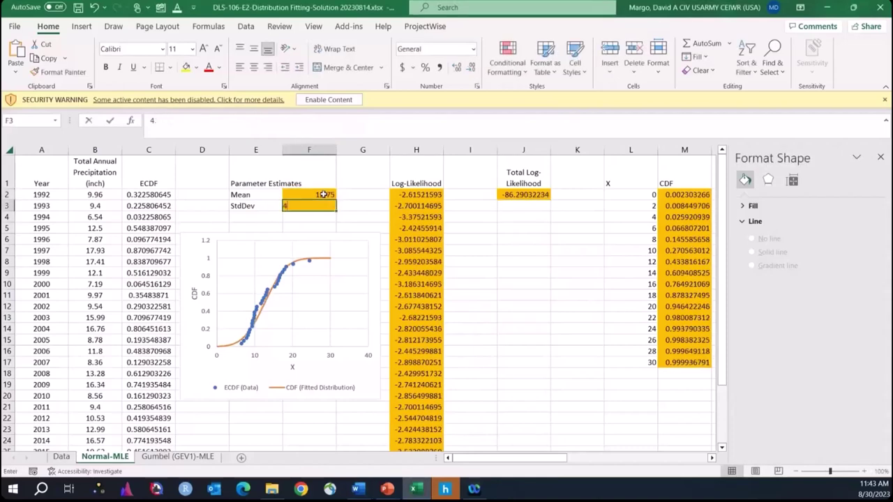
text(4.28)
key(Return)
click(517, 281)
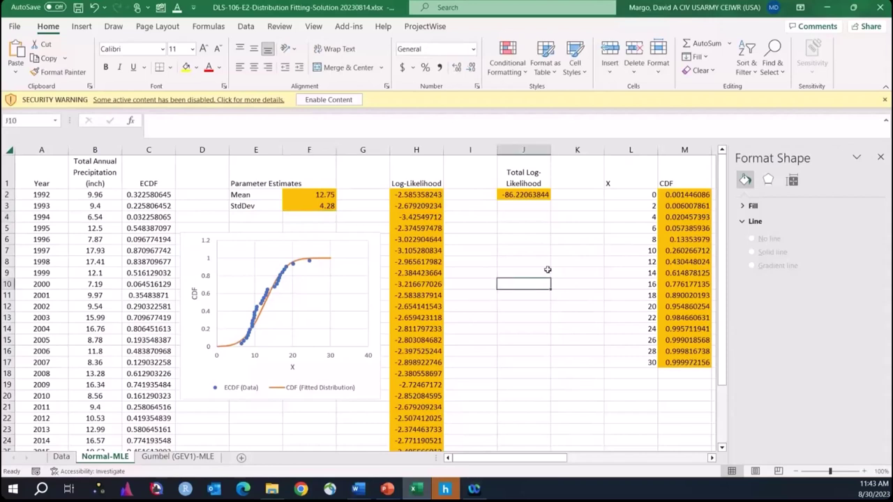
Step: Examine the Total Log-Likelihood cell and its sum over H2:H31 for the current parameter estimates
click(521, 194)
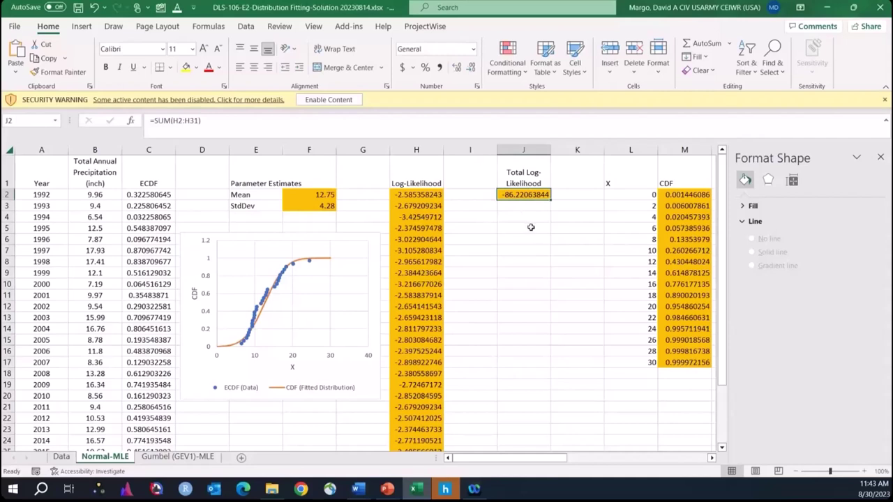
click(357, 488)
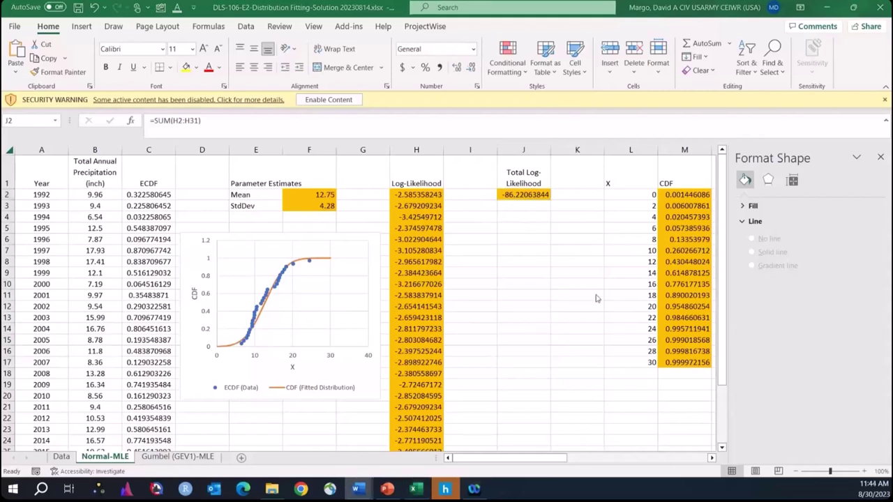
click(517, 196)
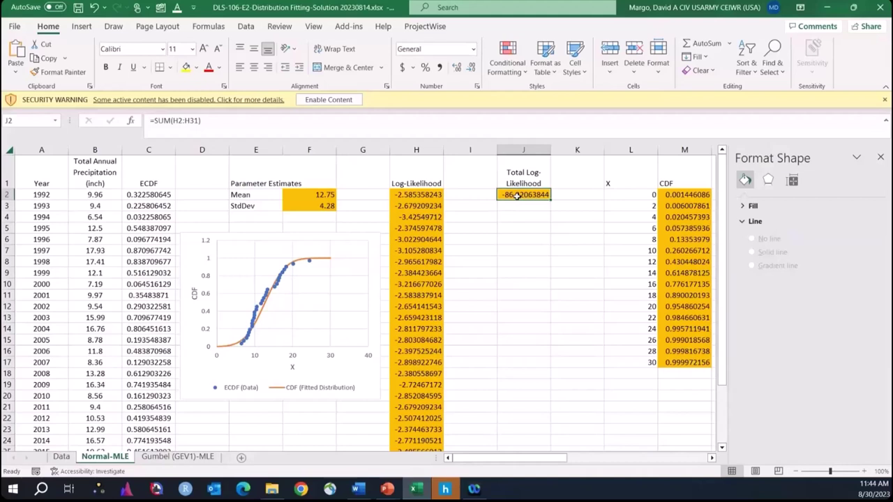
click(544, 227)
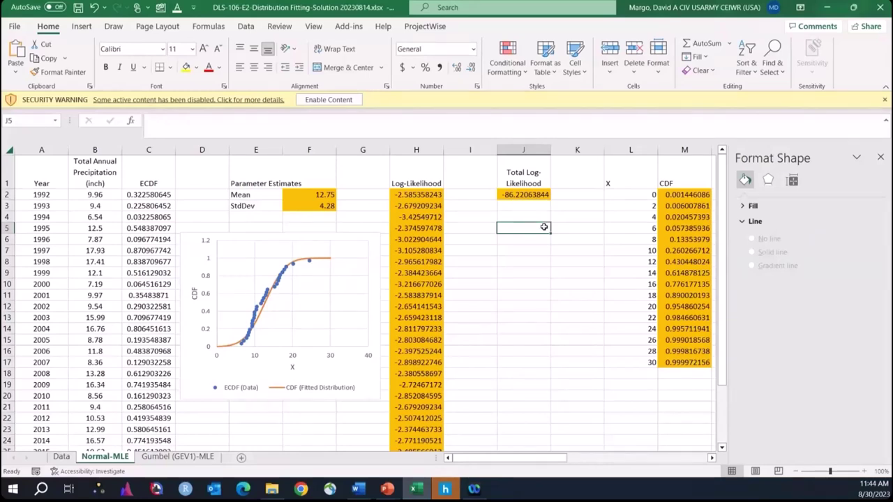
click(529, 235)
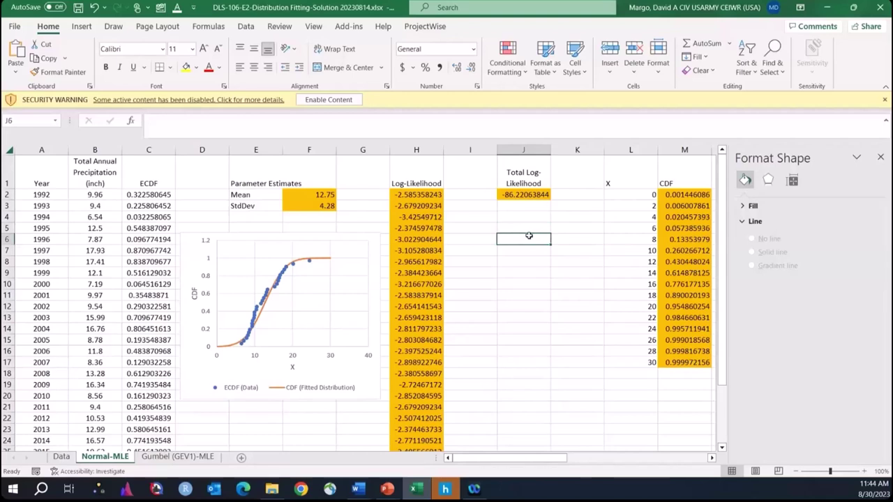
click(529, 253)
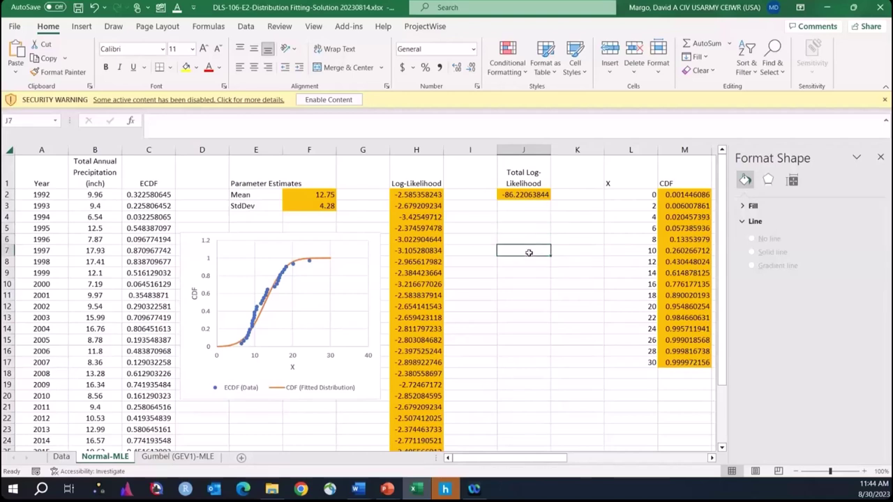
click(524, 195)
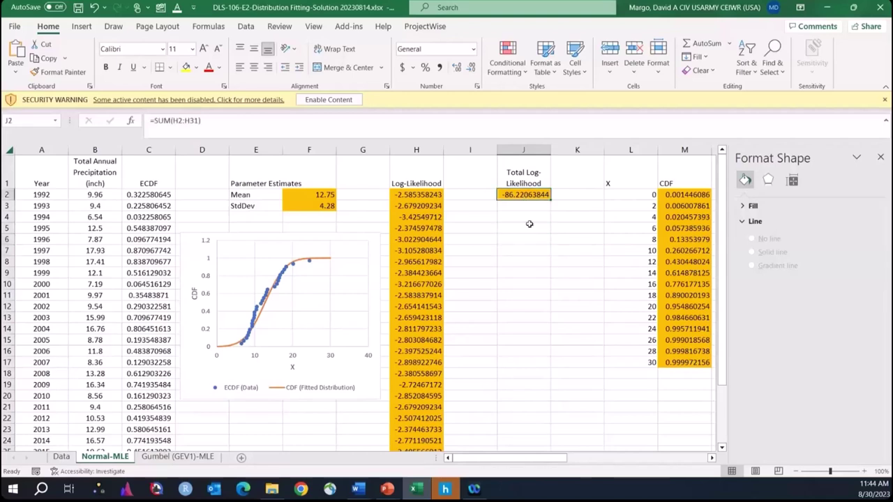
Step: Inspect the NORM.DIST formula in the first CDF cell, M2, including its cumulative TRUE argument, and leave it unedited
mouse_move(491, 463)
mouse_down()
mouse_move(500, 463)
mouse_move(484, 463)
mouse_up()
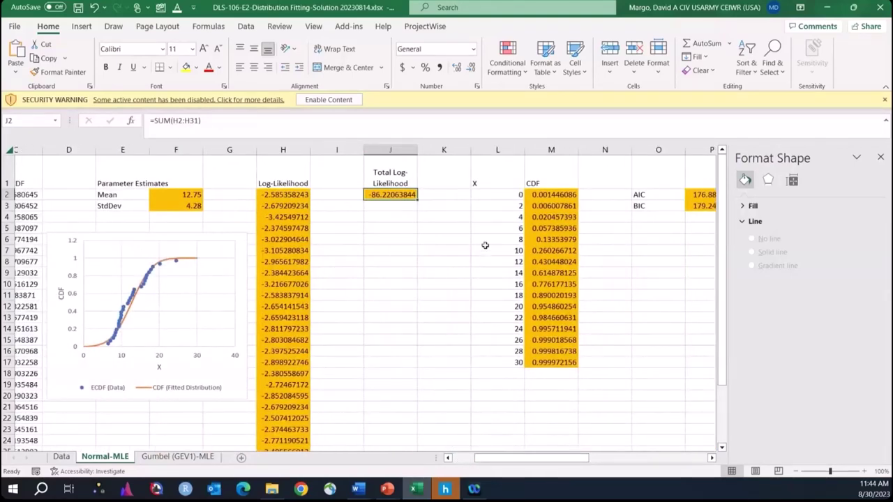
click(535, 196)
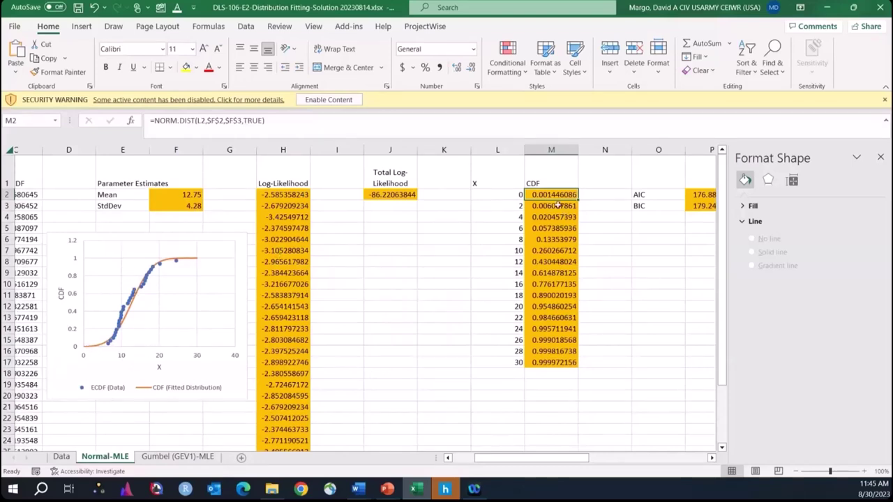
drag(179, 120, 196, 121)
click(196, 120)
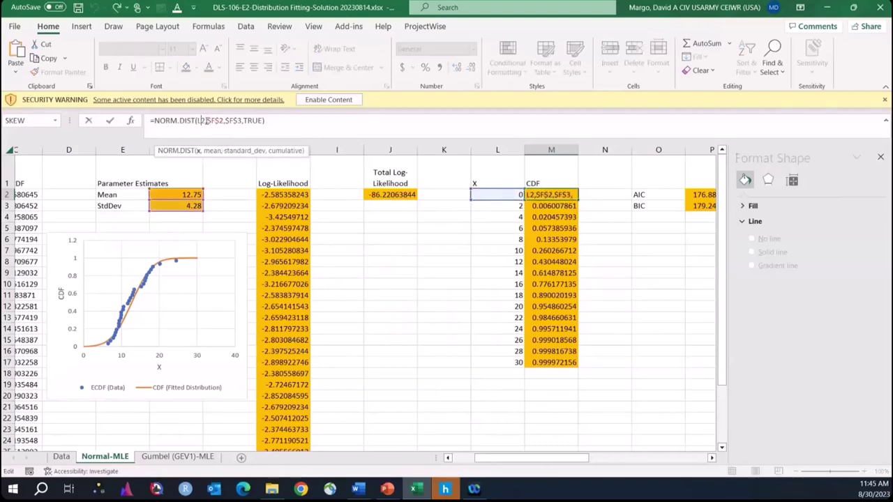
drag(206, 121, 244, 121)
click(260, 120)
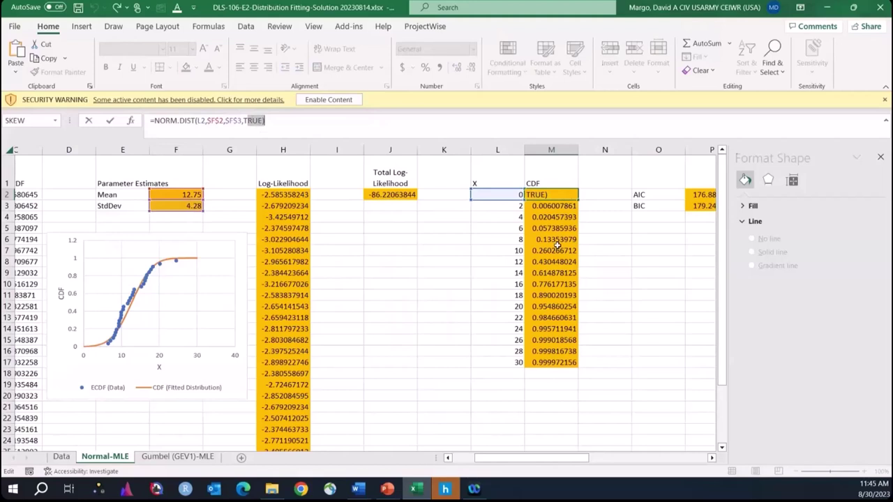
key(Escape)
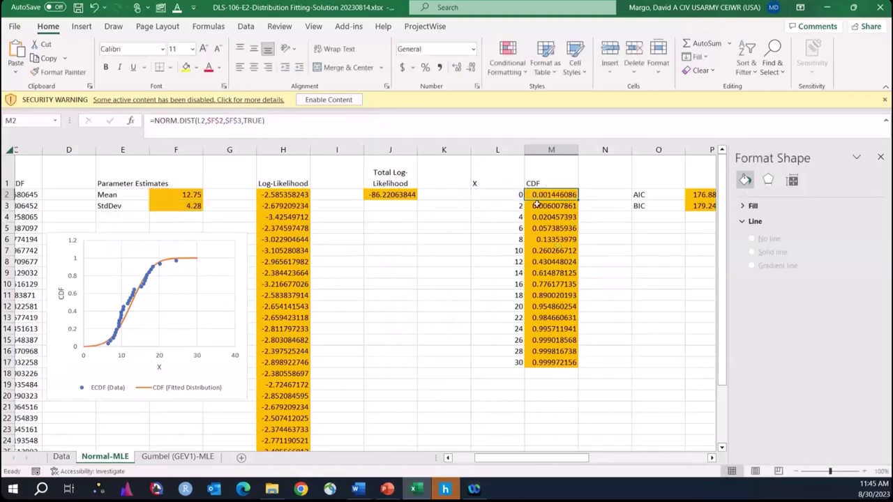
Step: Highlight the CDF values in M2:M17 and trace them to the fitted distribution series in the chart
drag(535, 197, 554, 362)
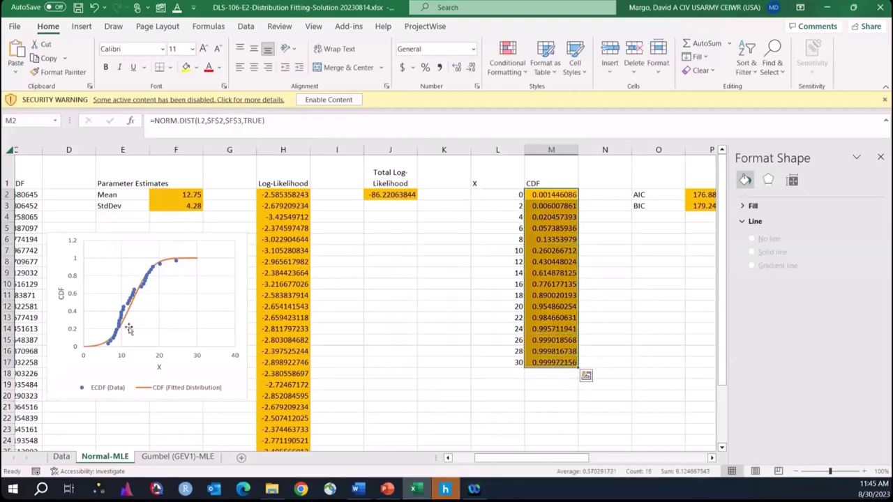
click(135, 309)
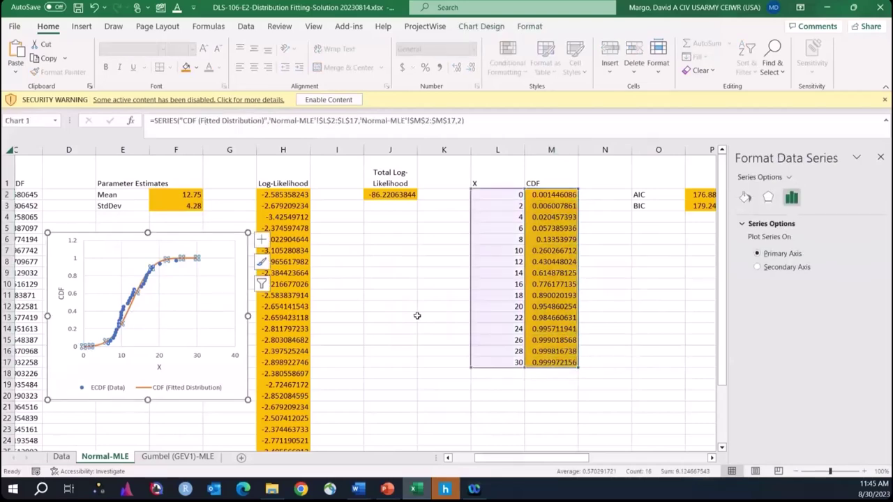
click(411, 316)
drag(524, 462, 508, 461)
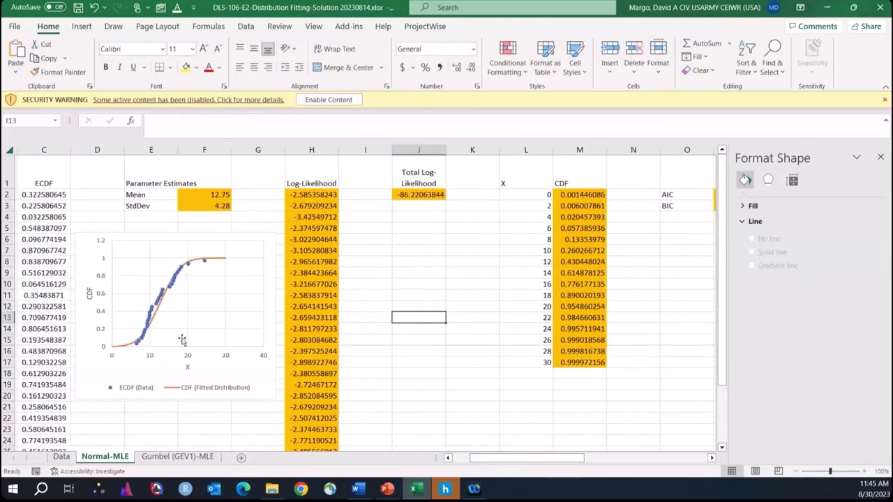
Step: Review the ECDF column and compare its data points with the fitted curve in the chart
click(498, 290)
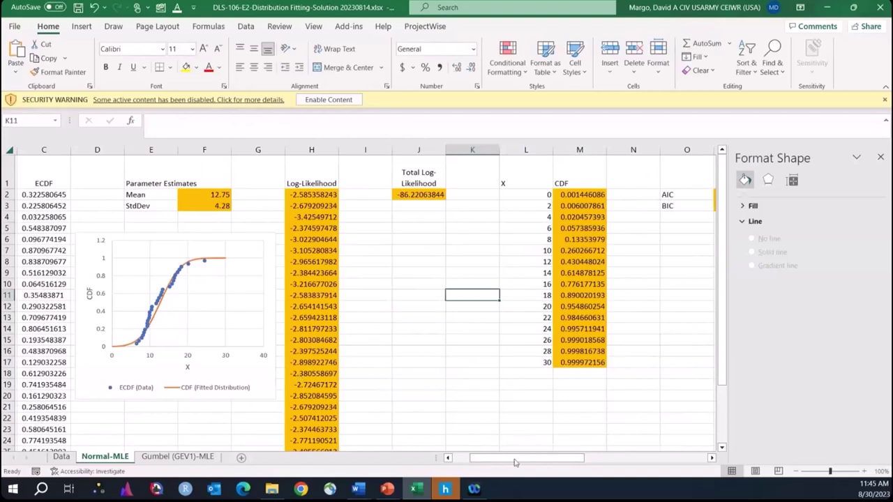
drag(499, 464, 480, 461)
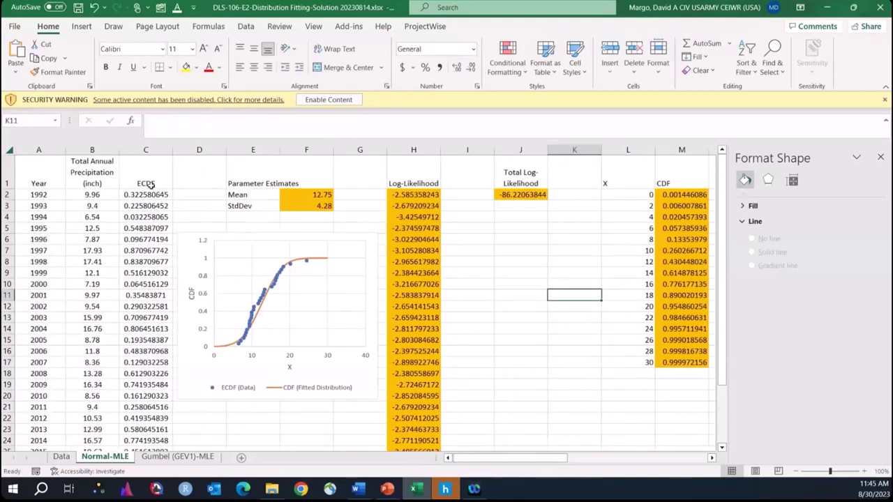
click(149, 185)
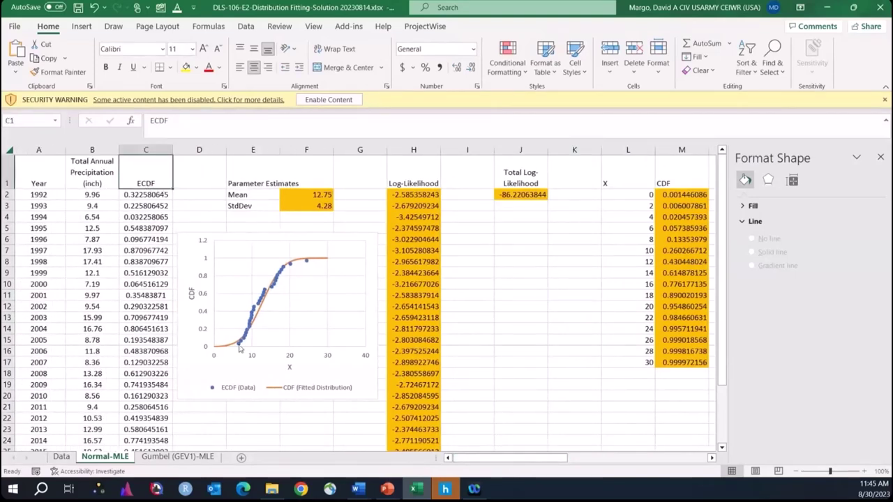
mouse_move(239, 347)
click(501, 322)
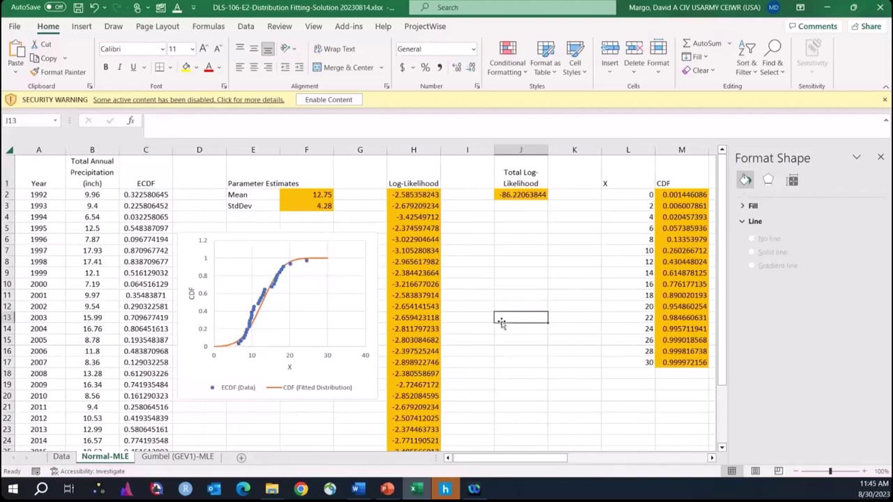
Step: Move along row 6 past the AIC and BIC values to the Residual column, cell R6
click(520, 228)
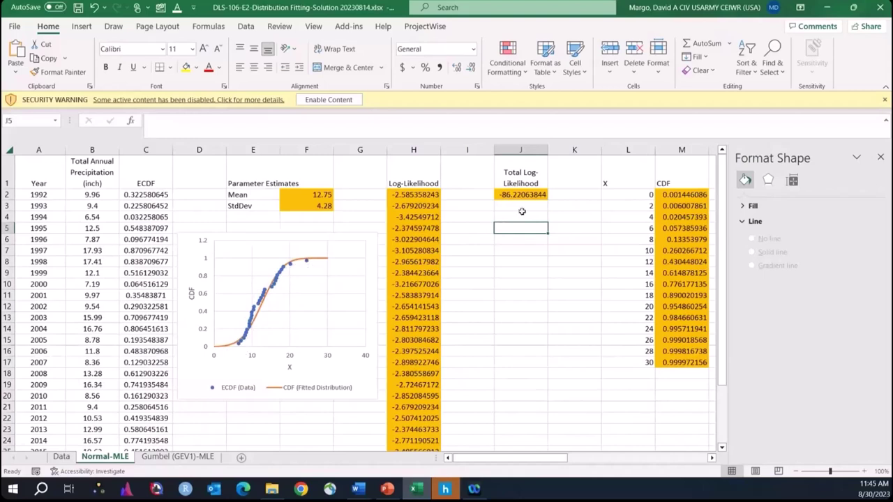
click(516, 239)
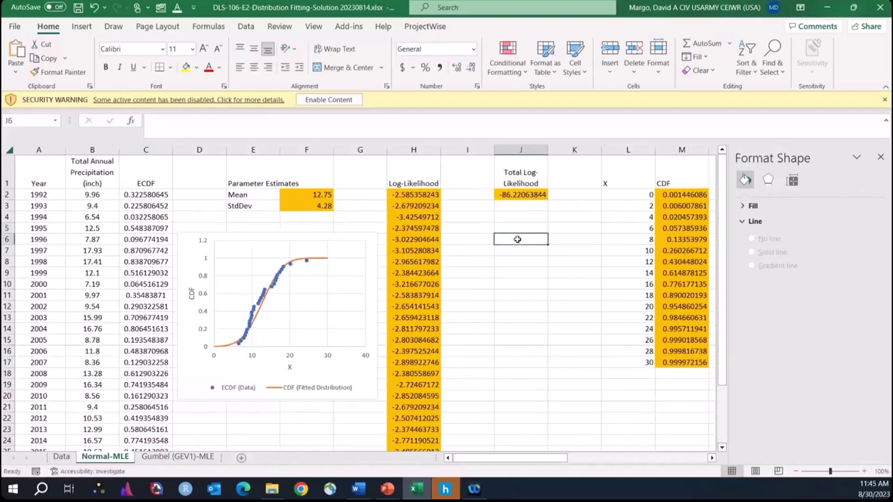
key(Right)
key(Right)
key(Right)
key(Right)
key(Right)
key(Right)
key(Right)
key(Right)
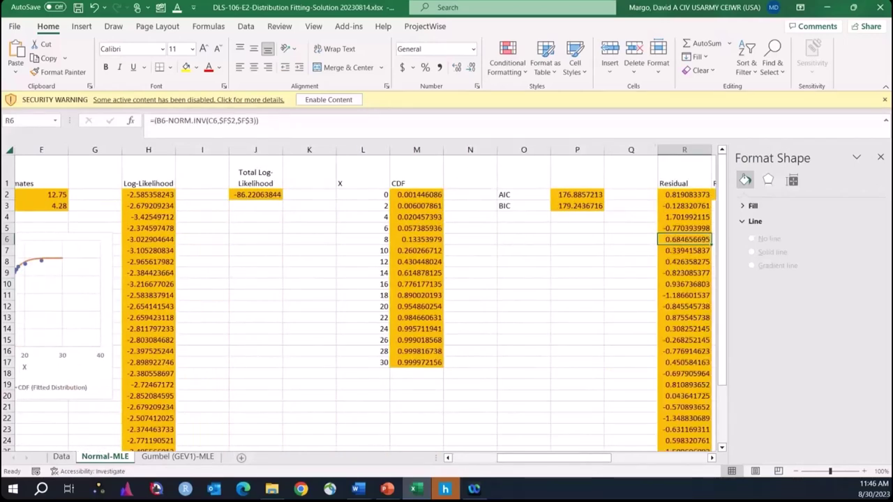
Step: Open the Gumbel (GEV1)-MLE sheet and bring its precipitation data, parameter estimates and chart into view
key(alt+Tab)
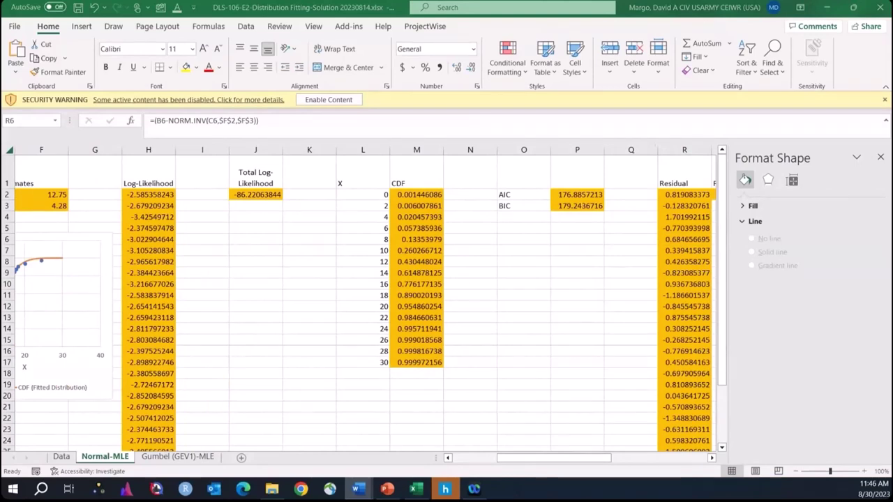
click(190, 458)
click(480, 308)
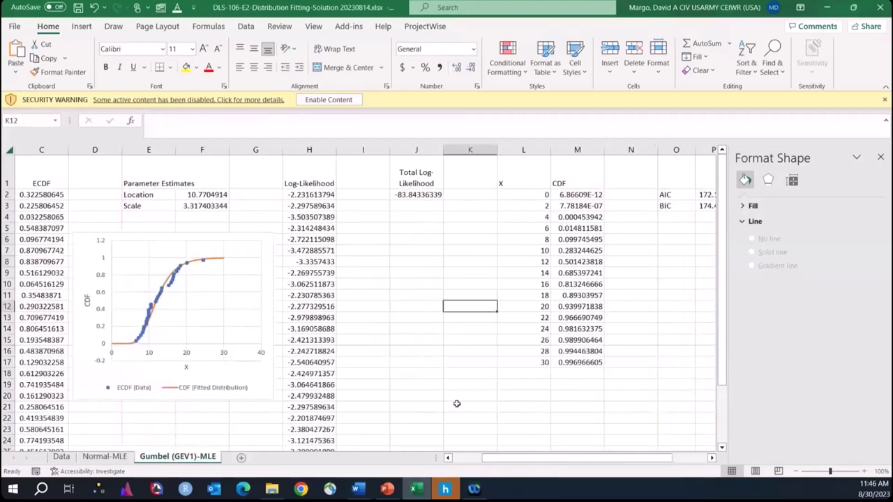
click(467, 460)
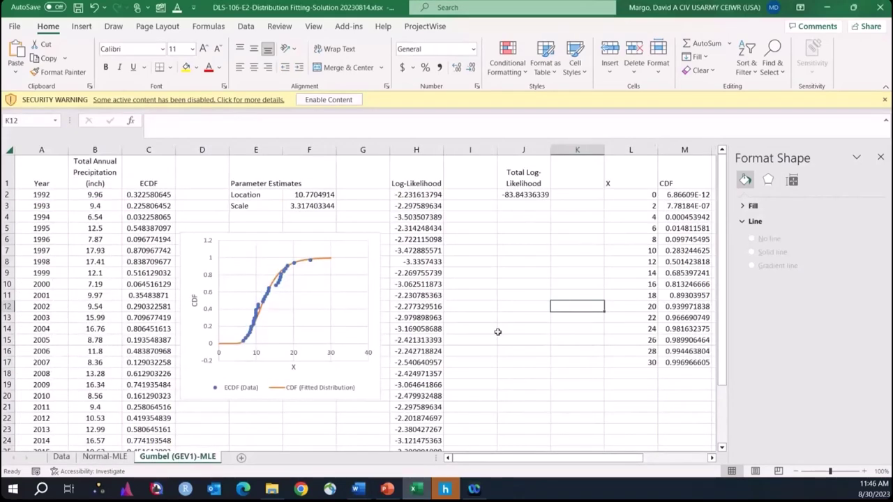
key(alt+Tab)
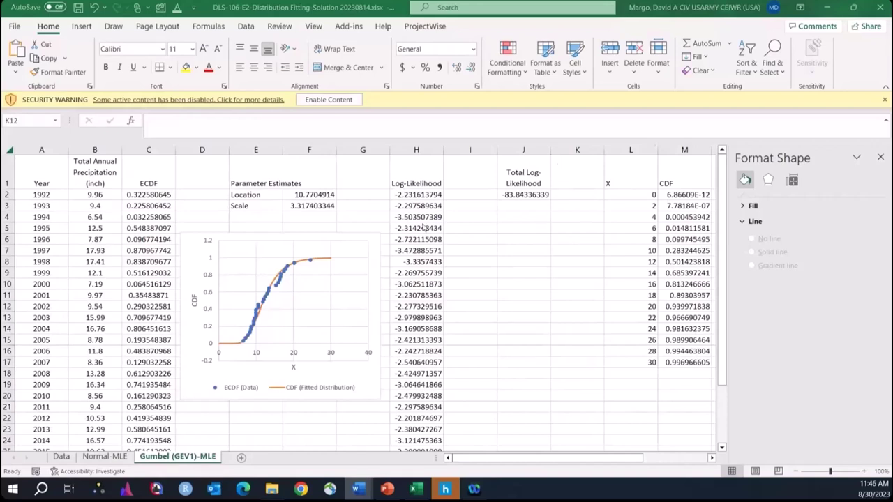
key(alt+Tab)
Step: Inspect the Gumbel log-likelihood formula in H2, highlighting the density expression inside LN, and leave it unedited
click(416, 196)
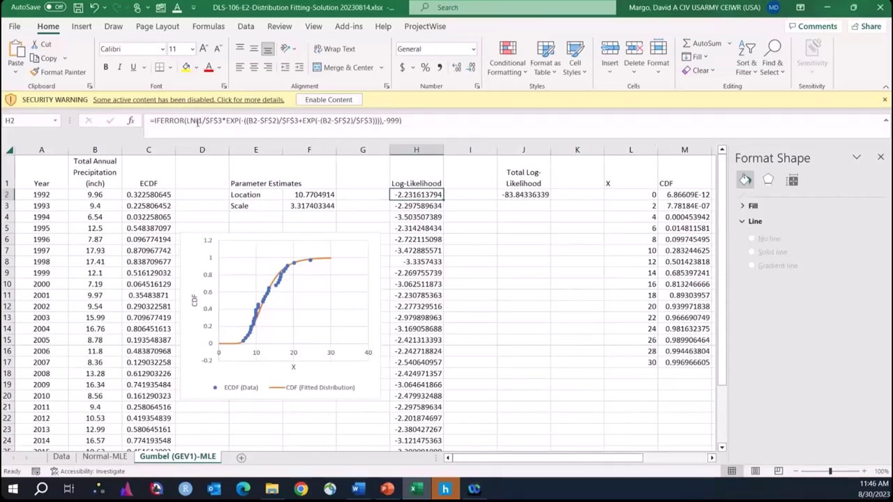
drag(198, 122, 383, 120)
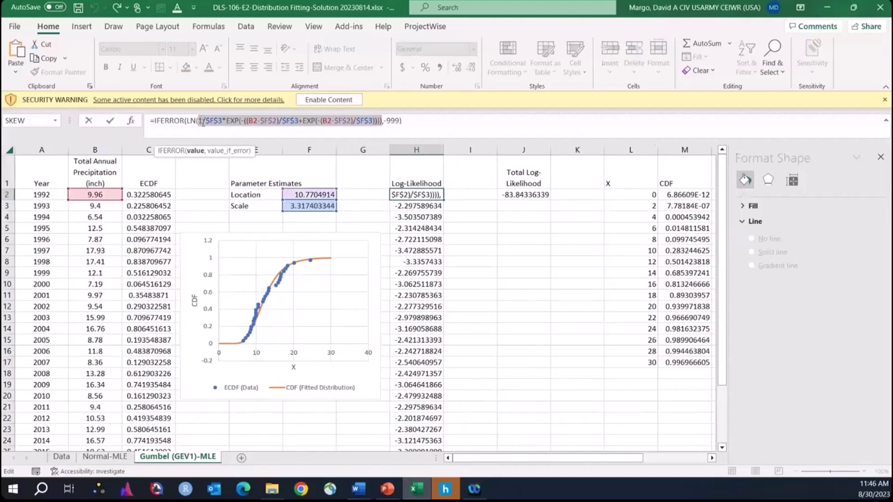
shift+click(198, 120)
key(Return)
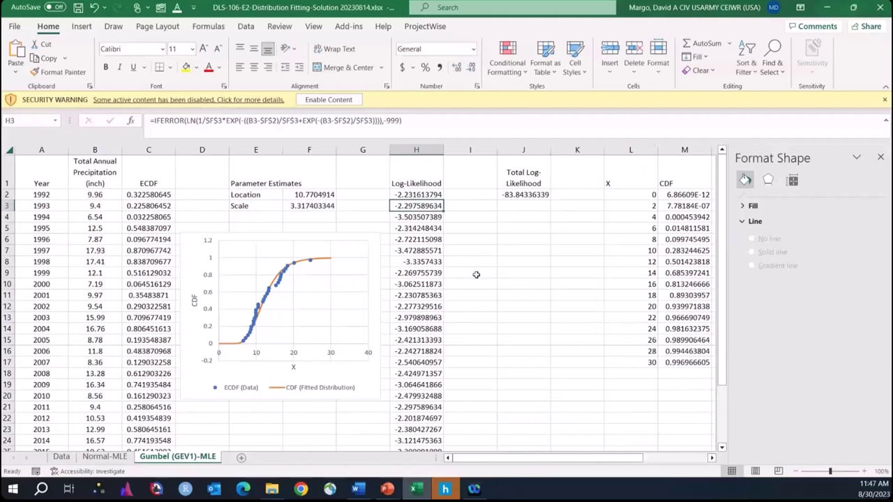
Step: Review the Gumbel Location and Scale estimates in F2:F3 alongside the Log-Likelihood formula in H6
drag(300, 194, 303, 207)
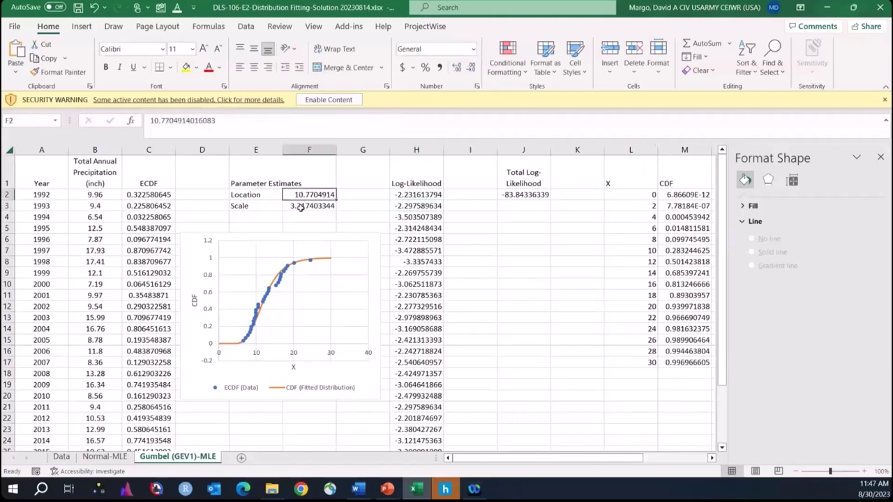
click(492, 242)
click(313, 194)
drag(313, 193, 314, 203)
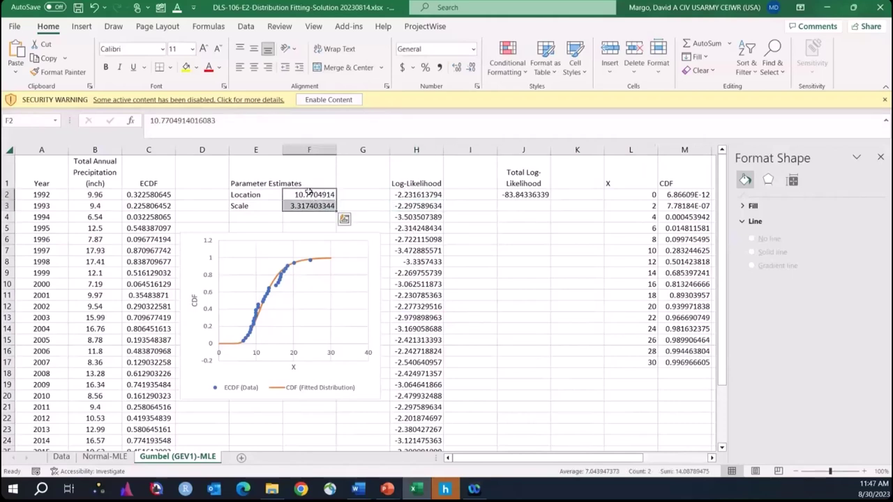
click(309, 193)
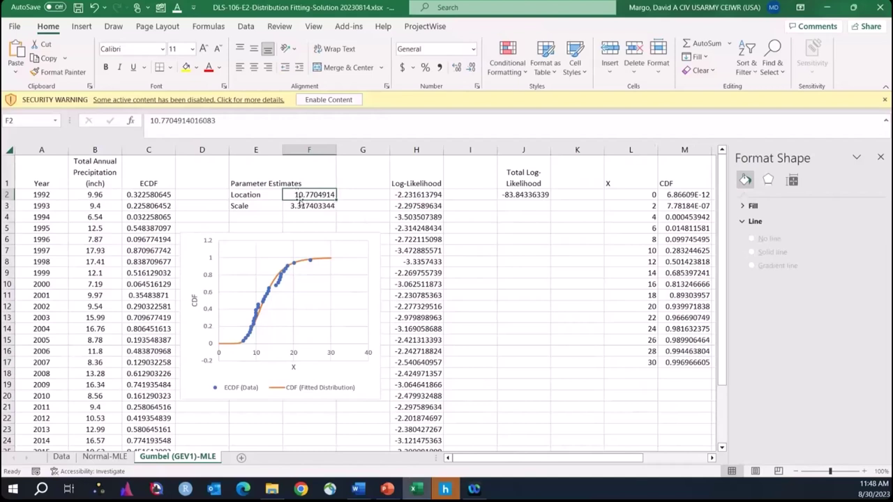
click(428, 235)
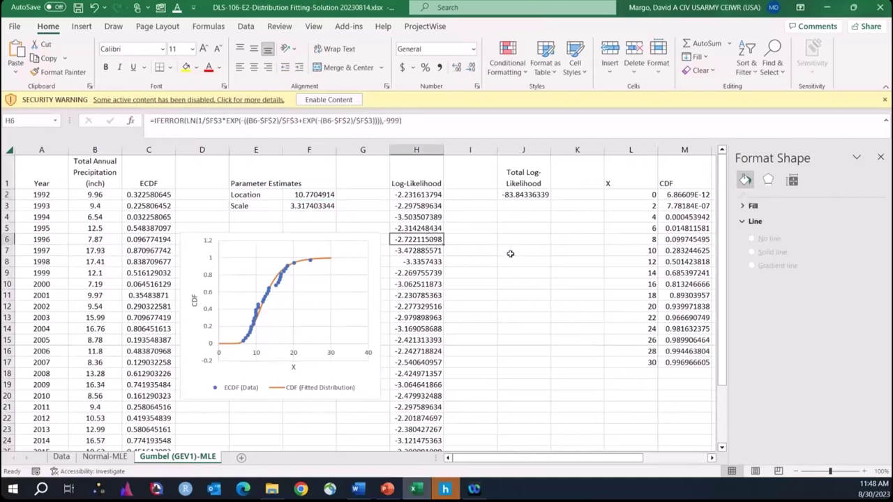
mouse_move(591, 458)
mouse_down()
mouse_move(658, 459)
mouse_move(590, 459)
mouse_up()
key(alt+Tab)
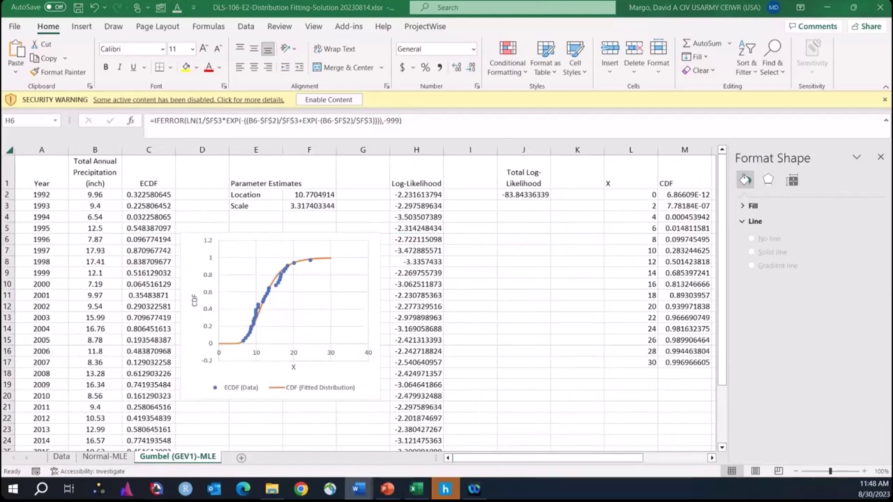
key(alt+Tab)
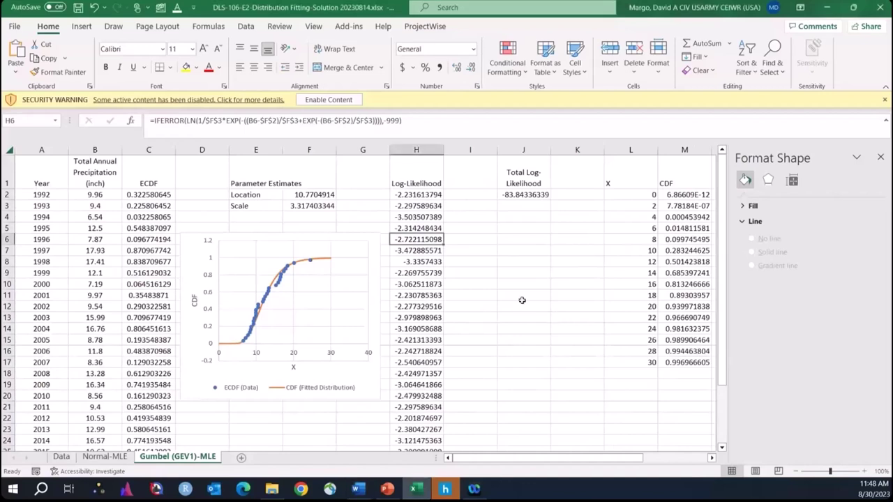
click(521, 300)
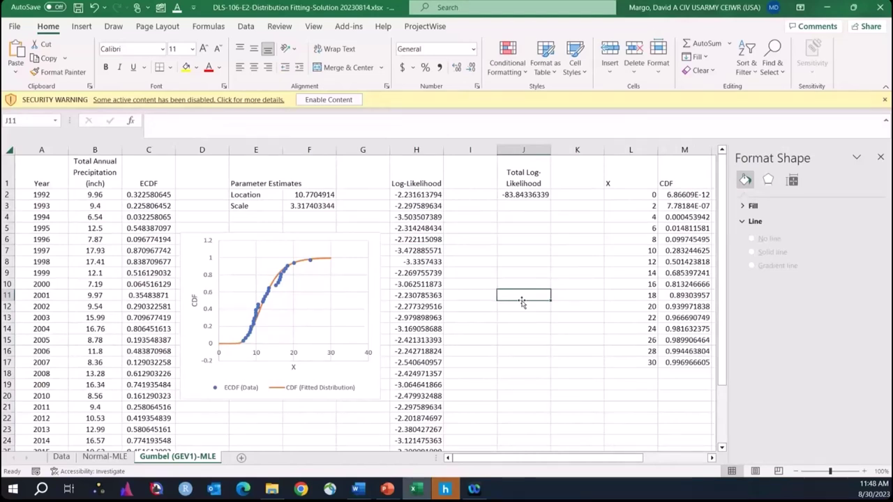
Step: Open the Normal-MLE sheet and inspect the AIC formula in P2 and the BIC formula in P3 without editing them
click(103, 458)
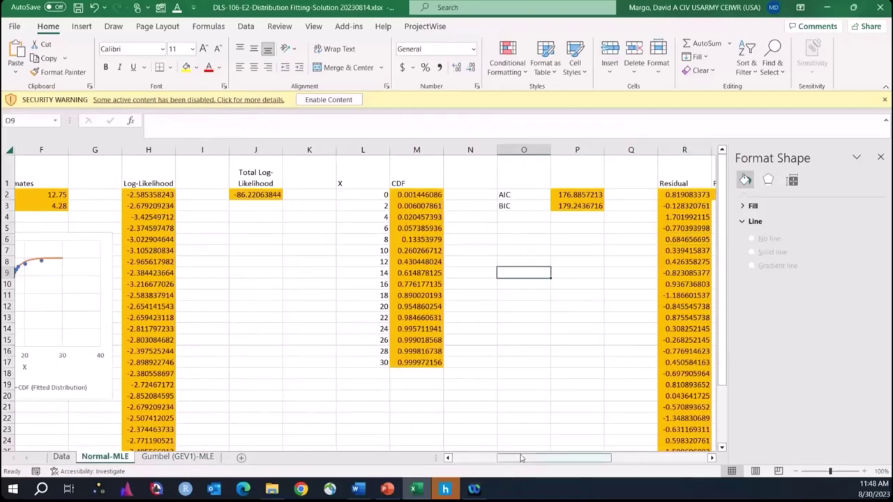
mouse_move(519, 458)
mouse_down()
mouse_move(504, 461)
mouse_move(563, 465)
mouse_move(536, 462)
mouse_up()
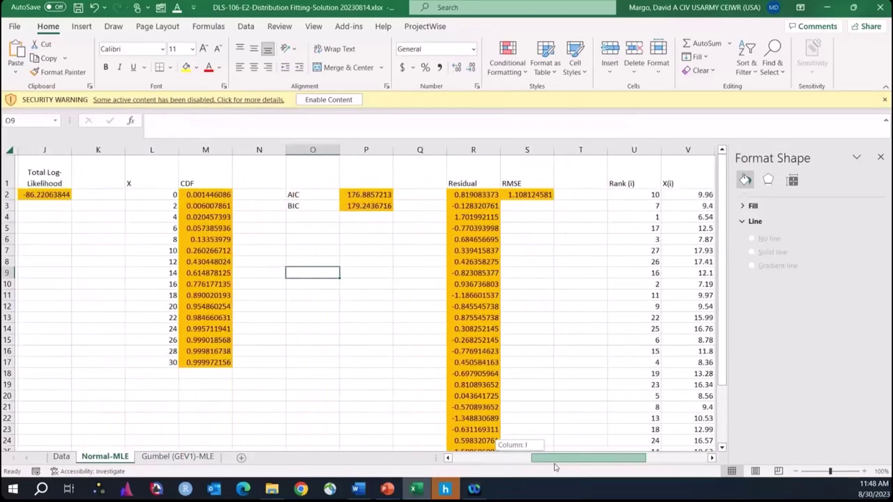
click(364, 197)
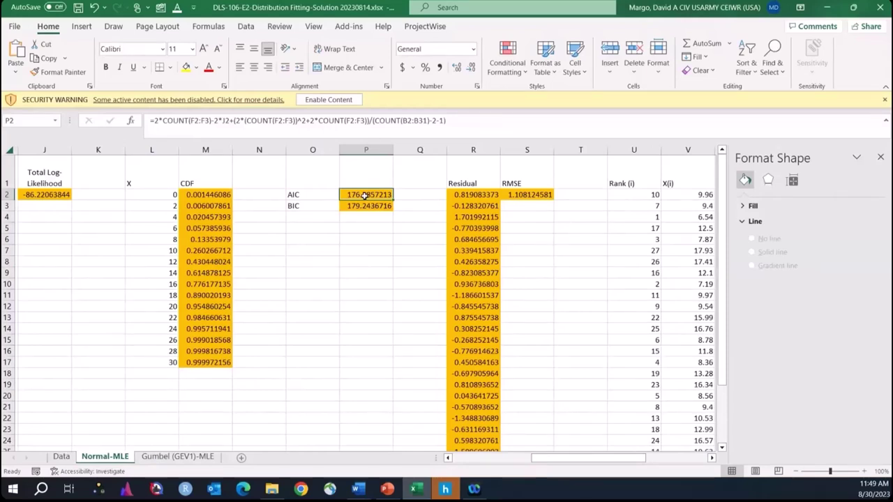
click(281, 121)
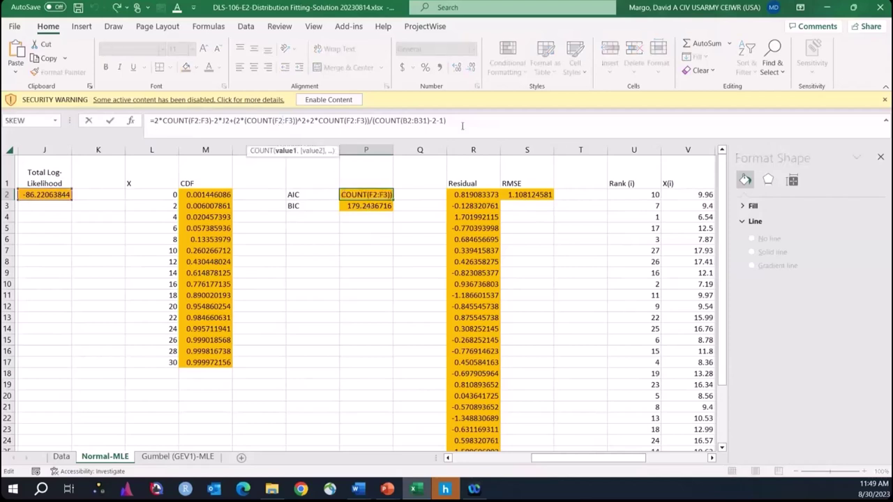
key(Return)
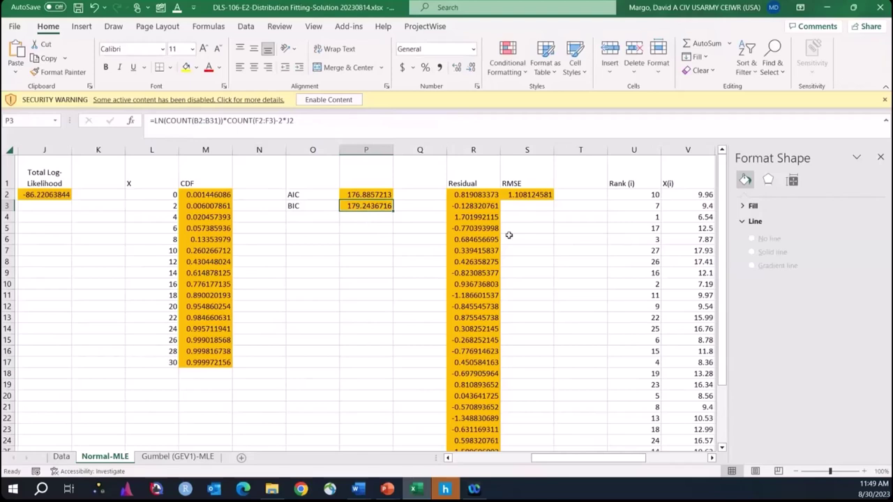
Step: Inspect the Residual formula in R2, highlighting its NORM.INV expression, and leave it unedited
click(474, 196)
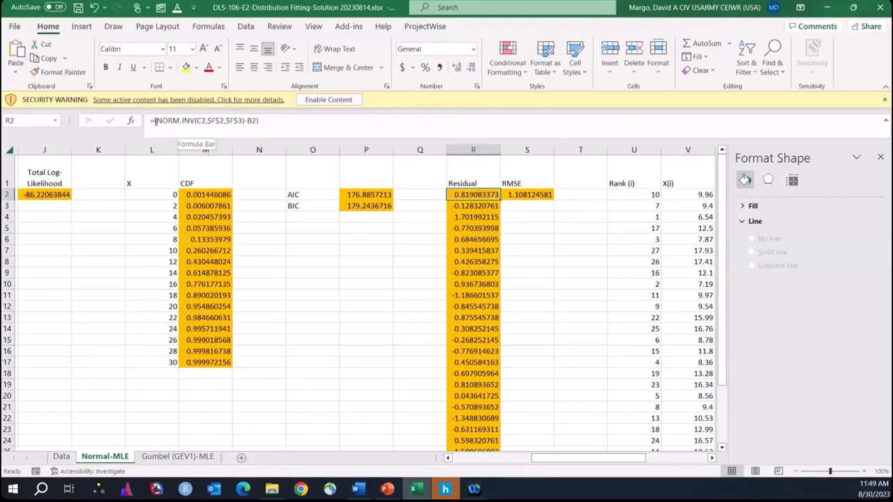
drag(154, 121, 244, 121)
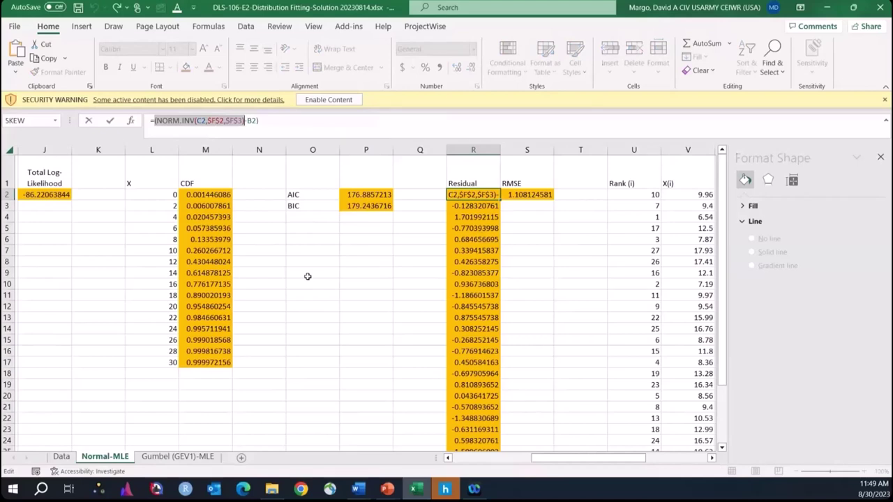
key(Escape)
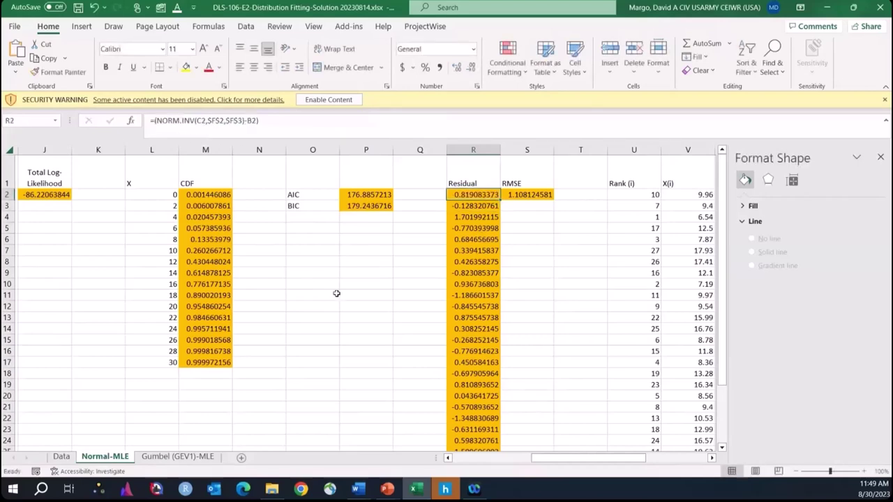
Step: Inspect the RMSE formula in S2, highlighting its SUMSQ, COUNT and SQRT parts in turn, and leave it unedited
click(535, 195)
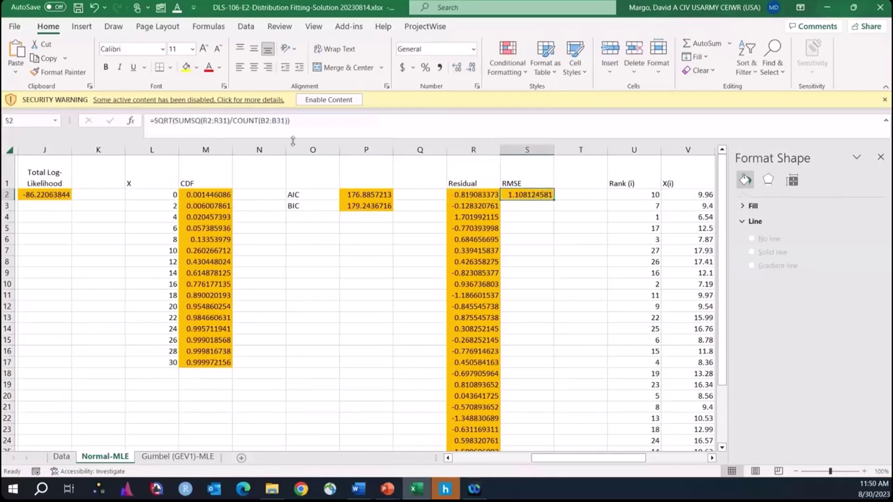
click(175, 121)
click(176, 121)
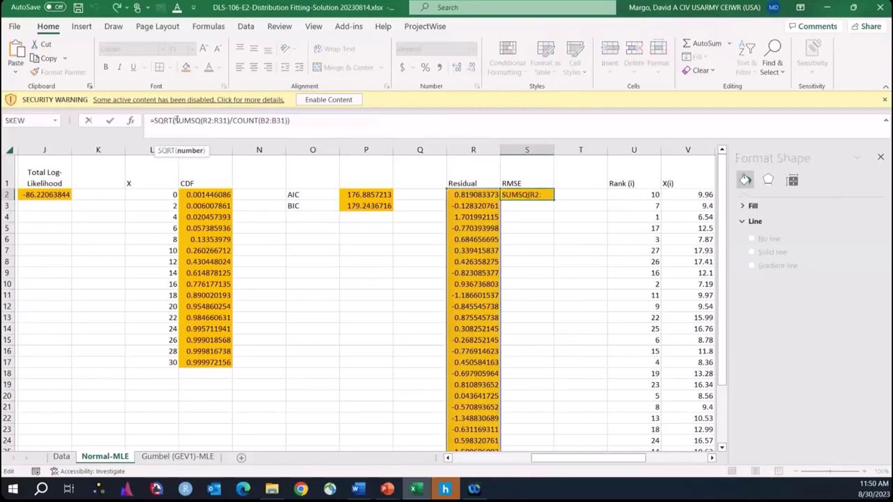
drag(175, 121, 229, 121)
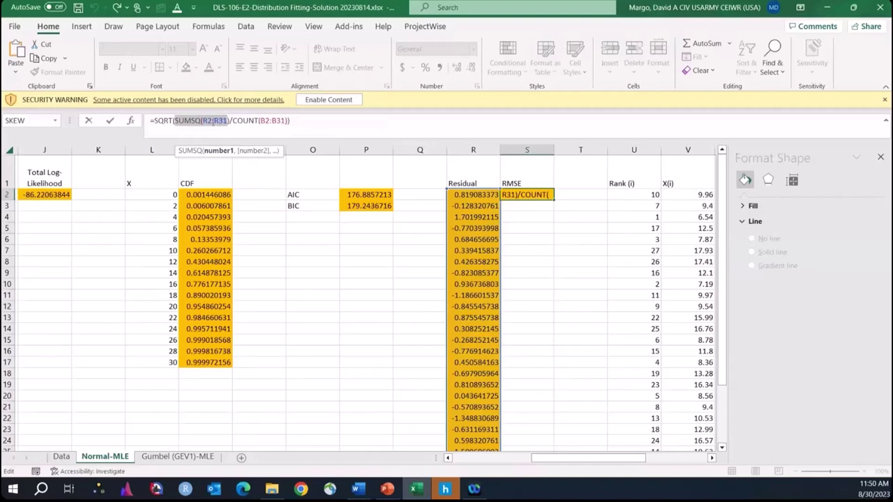
key(Right)
key(Right)
key(Right)
key(Right)
key(Right)
key(Right)
key(Right)
key(Right)
key(Right)
key(Right)
key(Right)
key(Right)
key(Right)
key(Right)
key(Right)
key(Right)
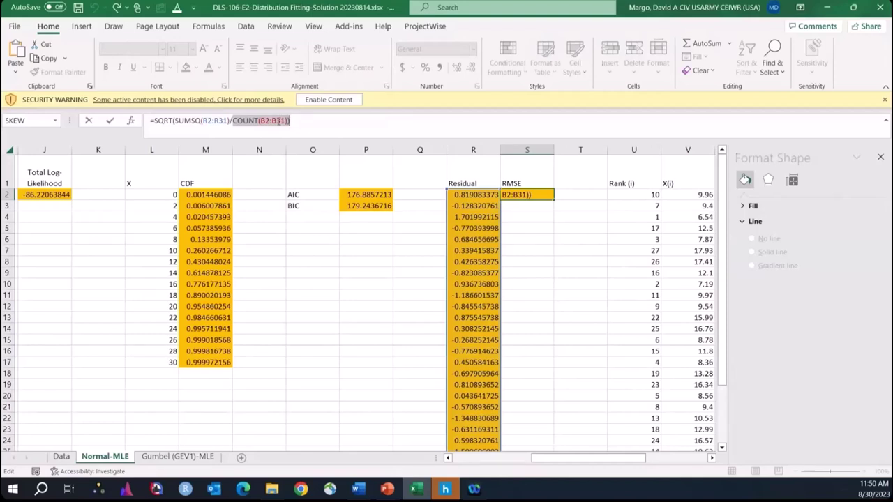
double_click(162, 121)
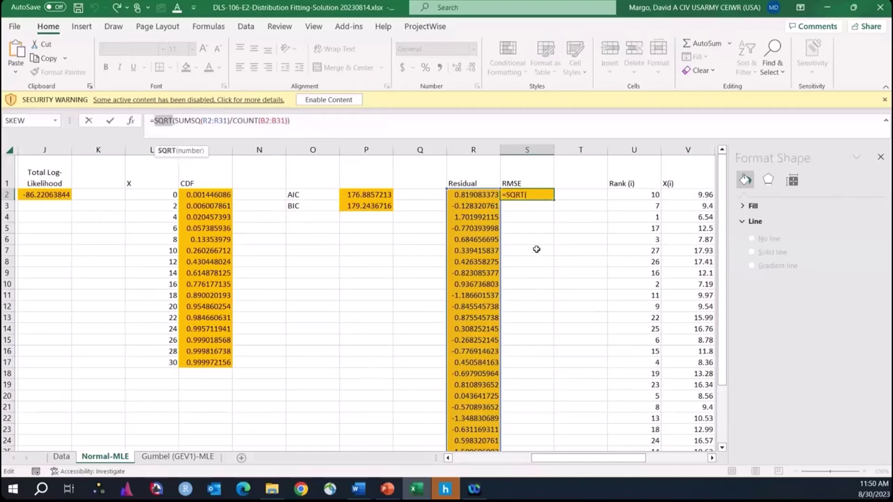
key(Return)
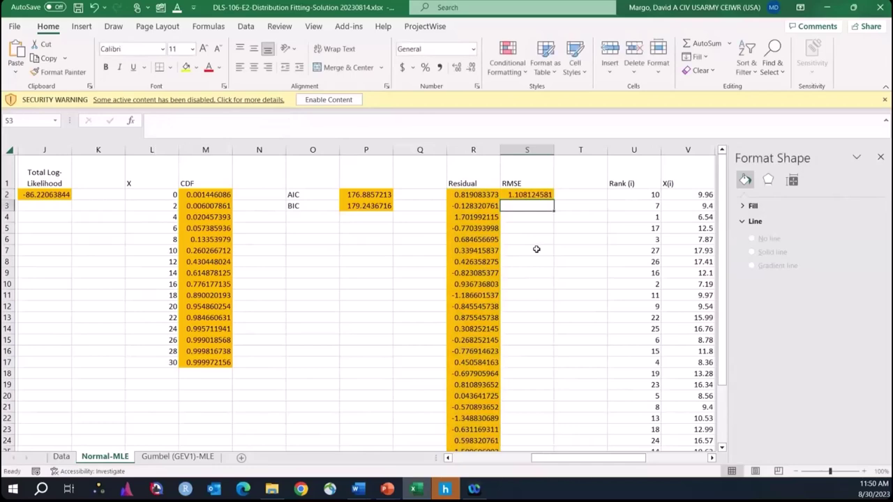
Step: Open the Gumbel (GEV1)-MLE sheet and check its AIC, BIC and RMSE cells P2, P3 and S2
click(177, 456)
drag(583, 463, 685, 462)
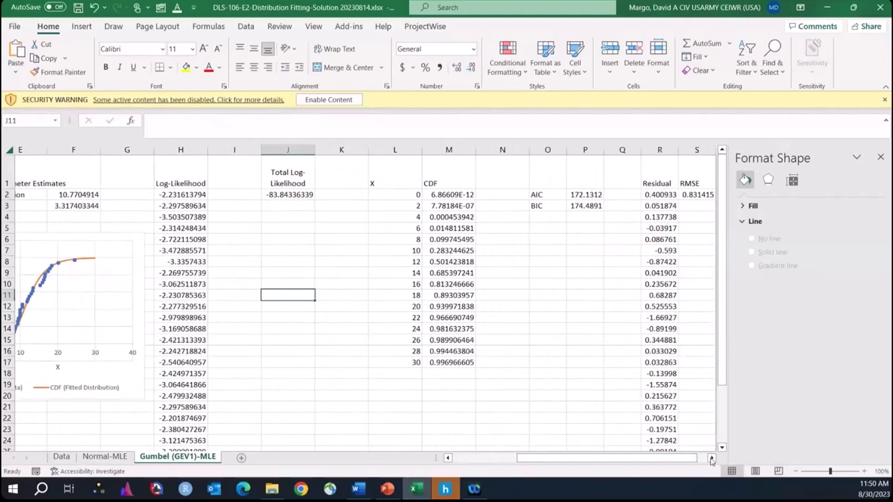
click(711, 458)
click(711, 458)
click(712, 458)
click(712, 458)
click(712, 458)
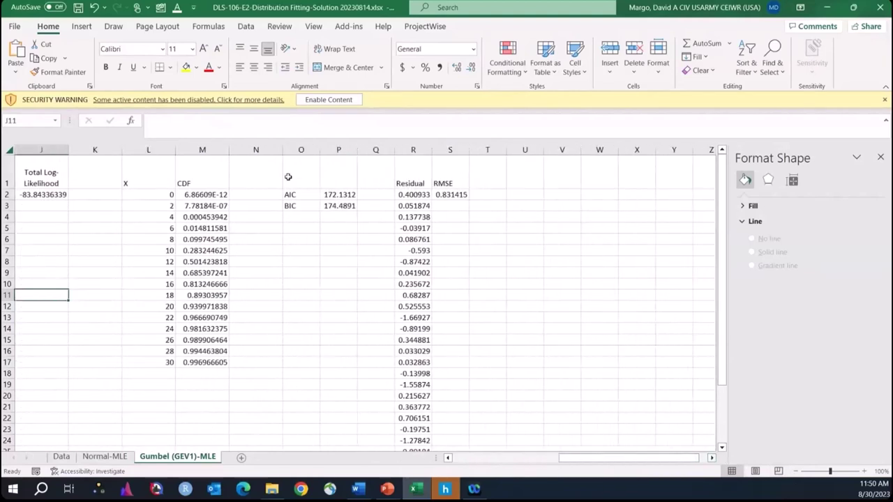
click(338, 194)
click(339, 206)
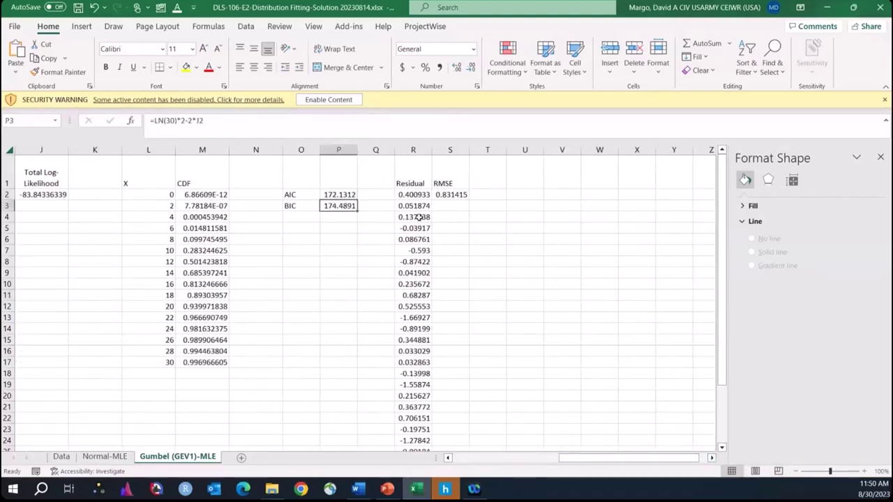
click(443, 195)
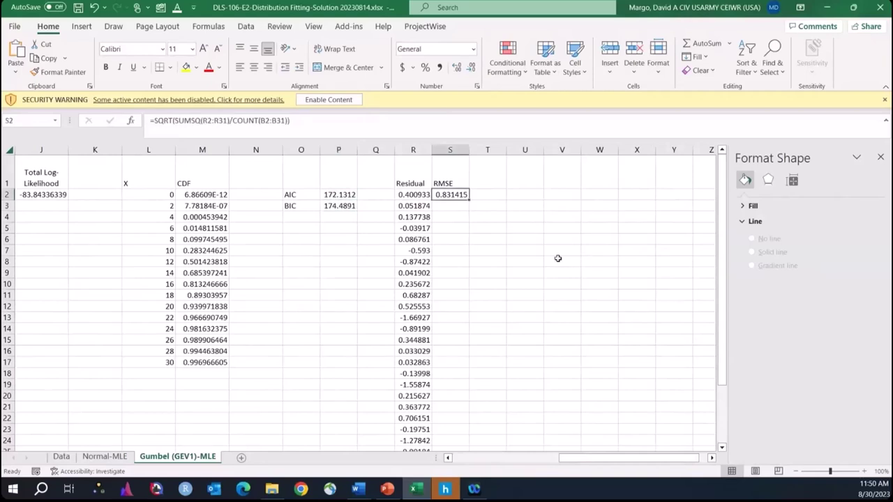
Step: Recheck the Gumbel RMSE formula in cell S2
key(alt+Tab)
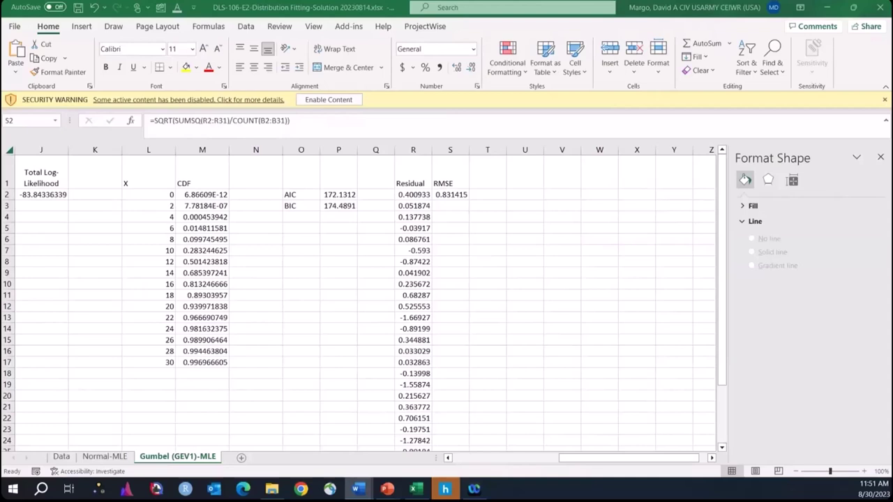
click(451, 198)
click(466, 228)
click(495, 215)
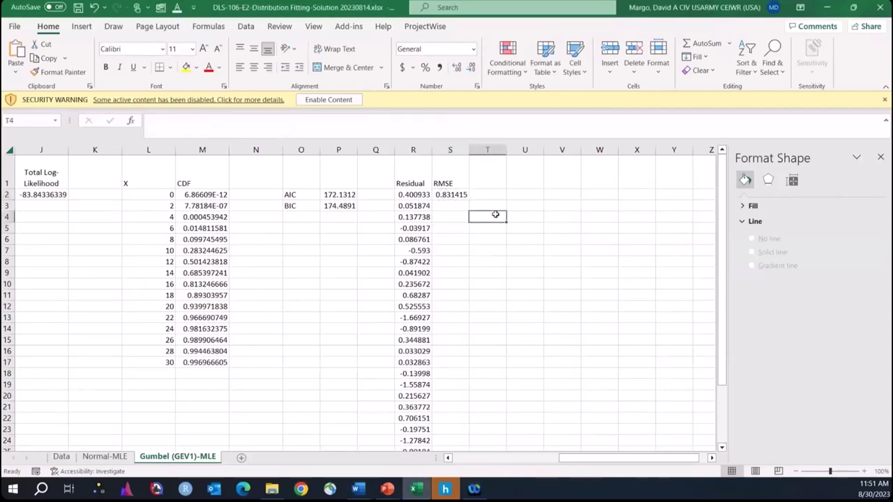
click(450, 195)
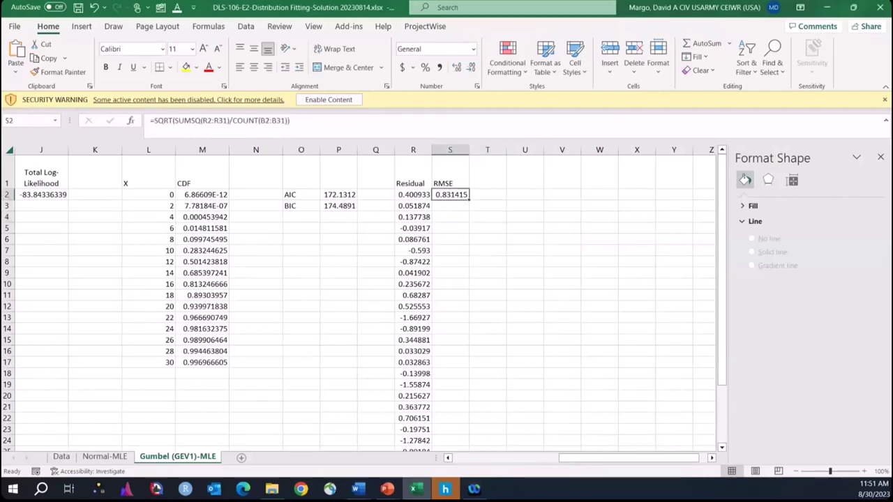
key(alt+Tab)
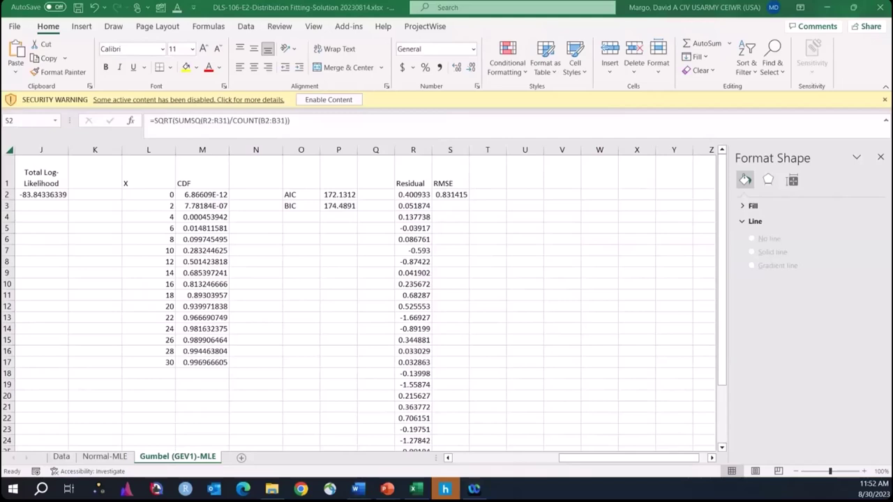
Step: Open the Normal-MLE sheet and examine columns U to AC, checking the F(Xi) formula in Y16 and the A^2 formula in AC2
click(88, 461)
drag(581, 459, 645, 461)
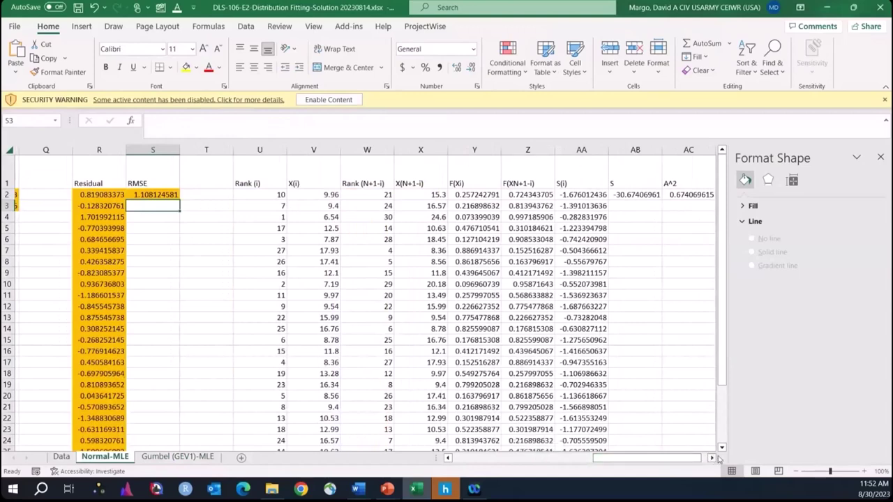
click(712, 459)
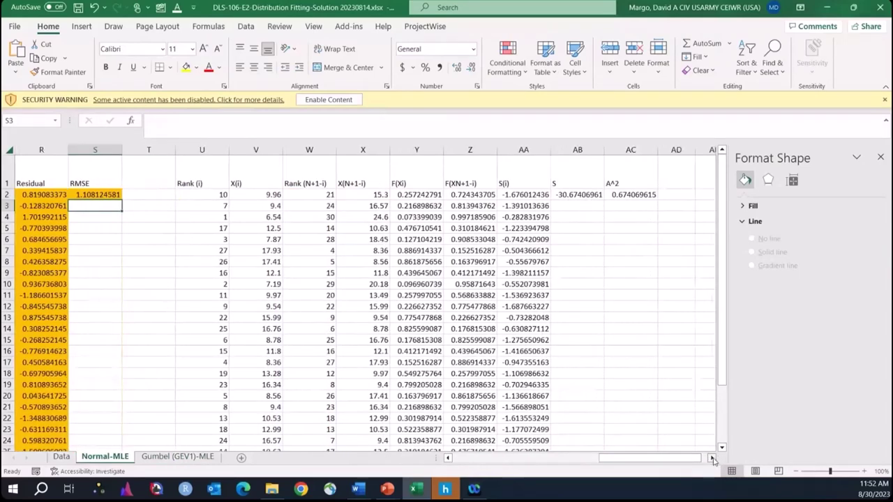
click(712, 459)
click(712, 460)
drag(607, 459, 602, 460)
click(307, 349)
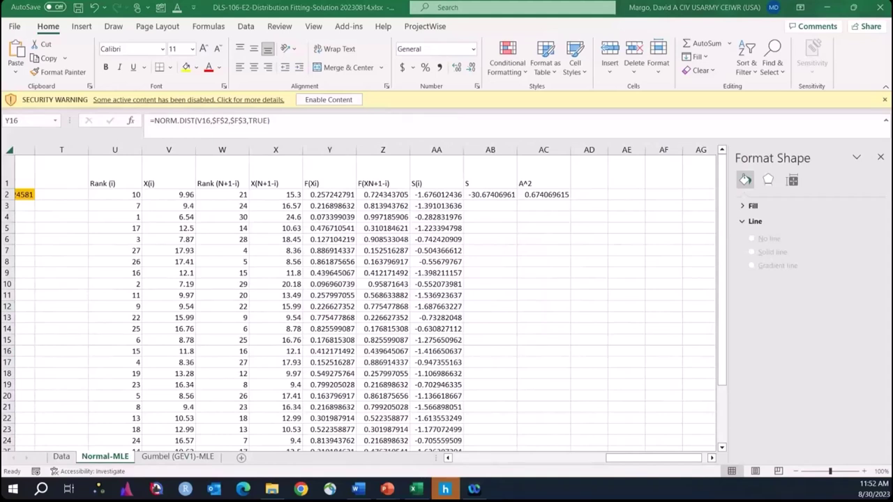
click(551, 195)
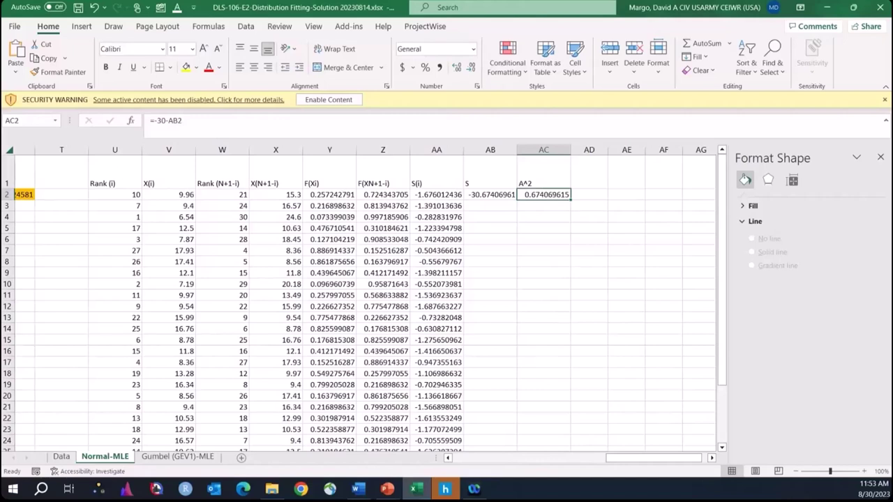
Step: Revisit the A^2 statistic in AC2 and inspect the S(i) formula in AA4
key(alt+Tab)
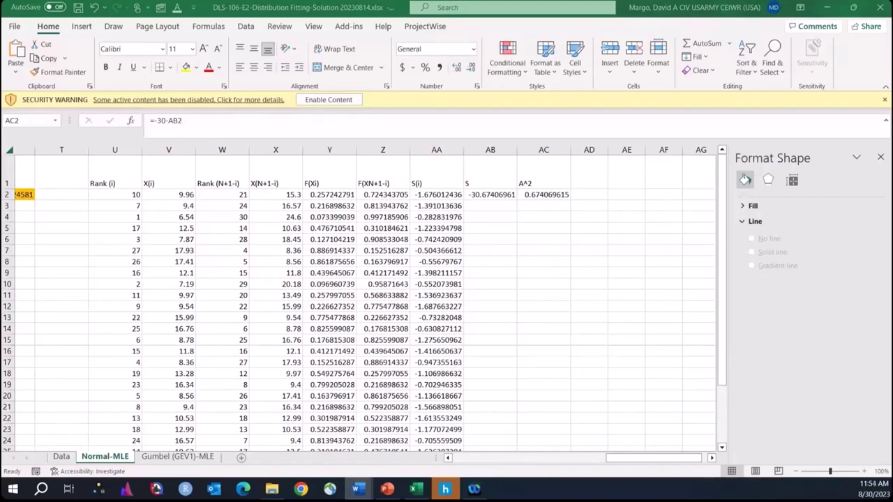
click(549, 196)
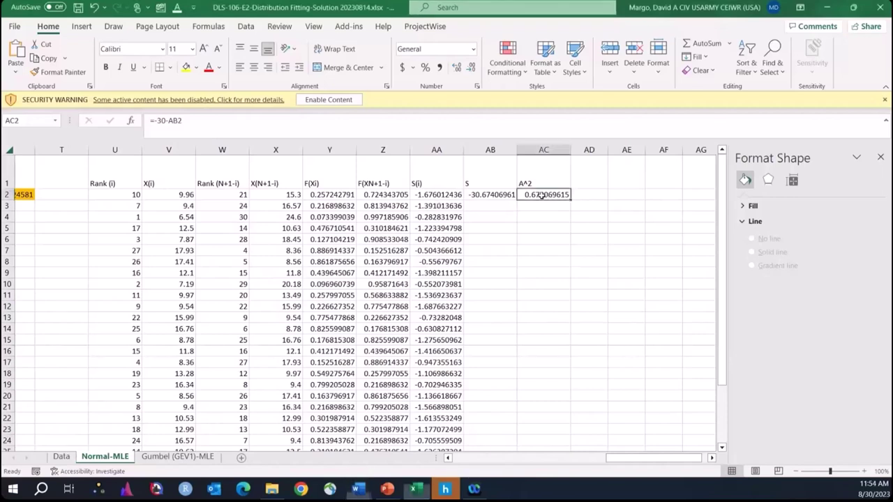
click(546, 216)
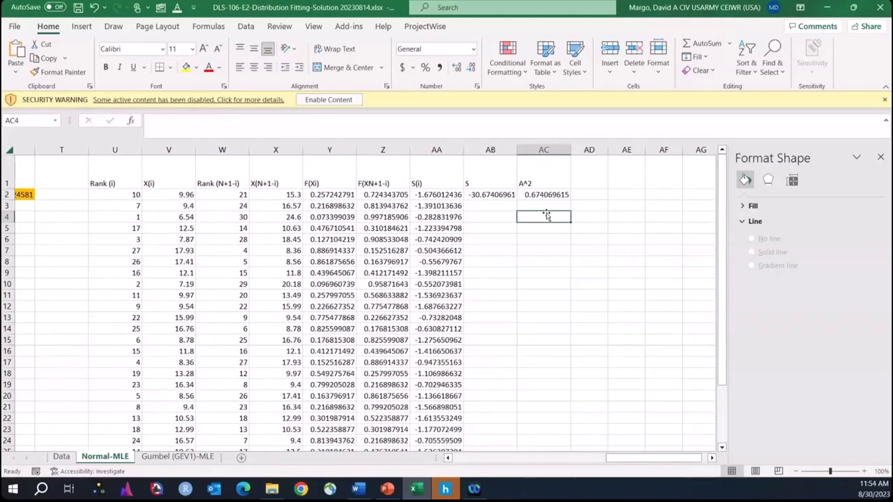
click(441, 215)
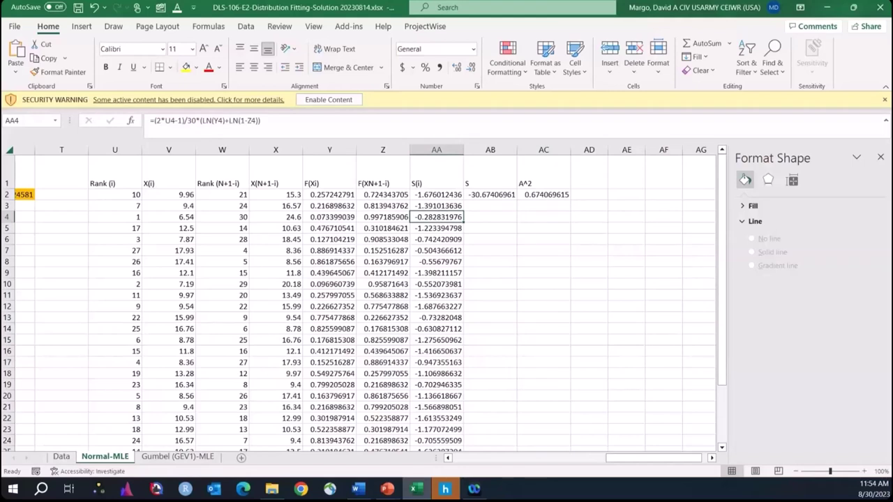
key(alt+Tab)
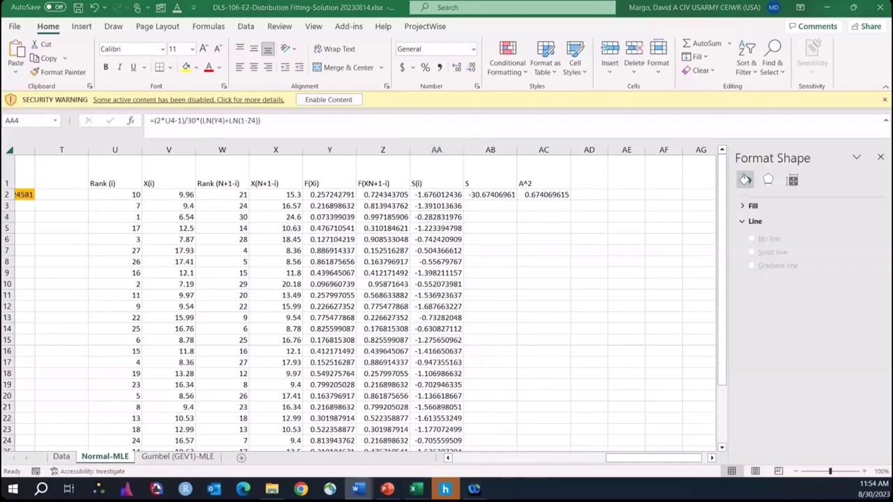